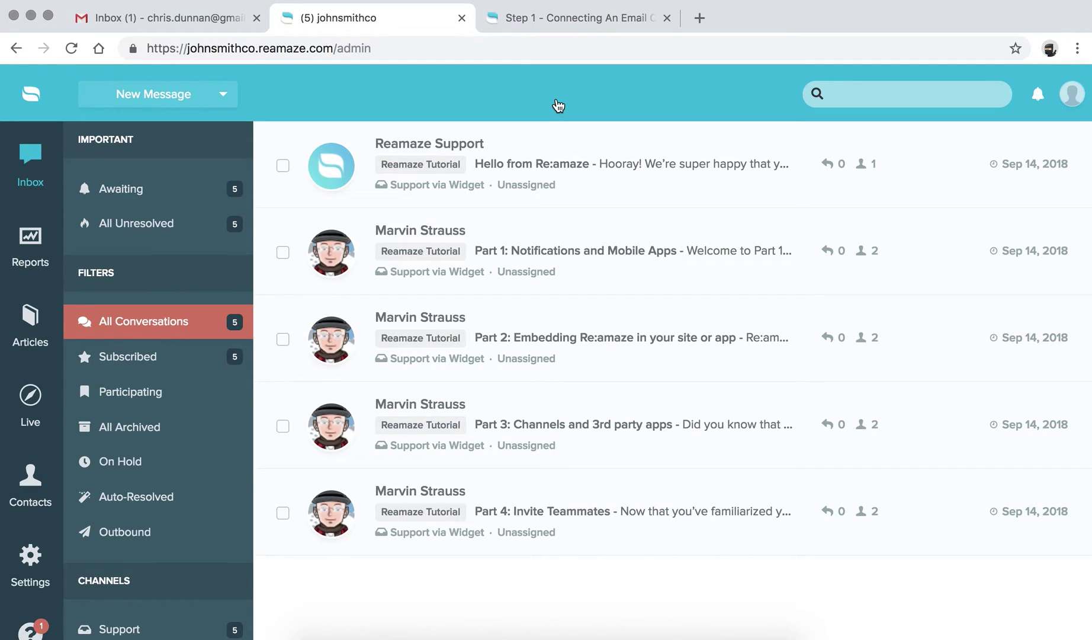
# Go to the Email Channels page in the account settings.
pyautogui.click(33, 560)
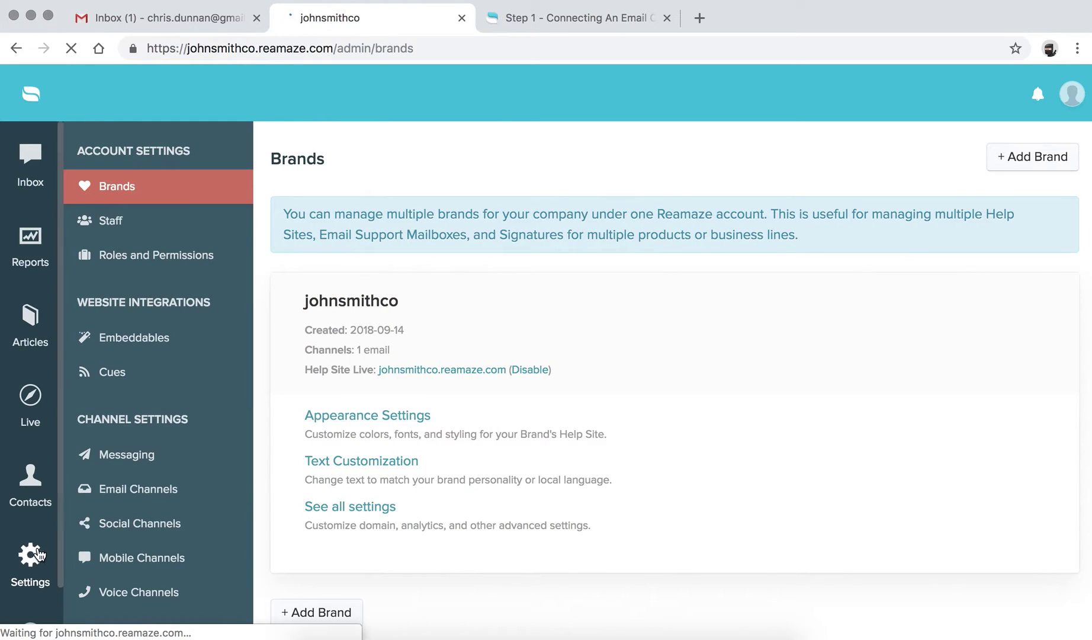
pyautogui.scroll(-3, 228, 417)
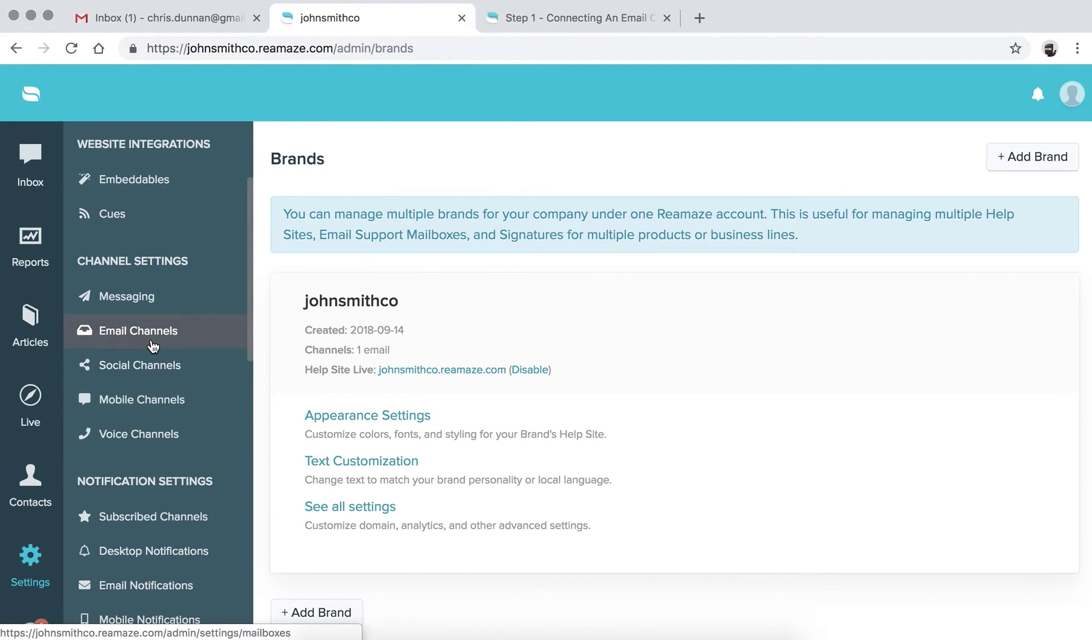
pyautogui.click(153, 339)
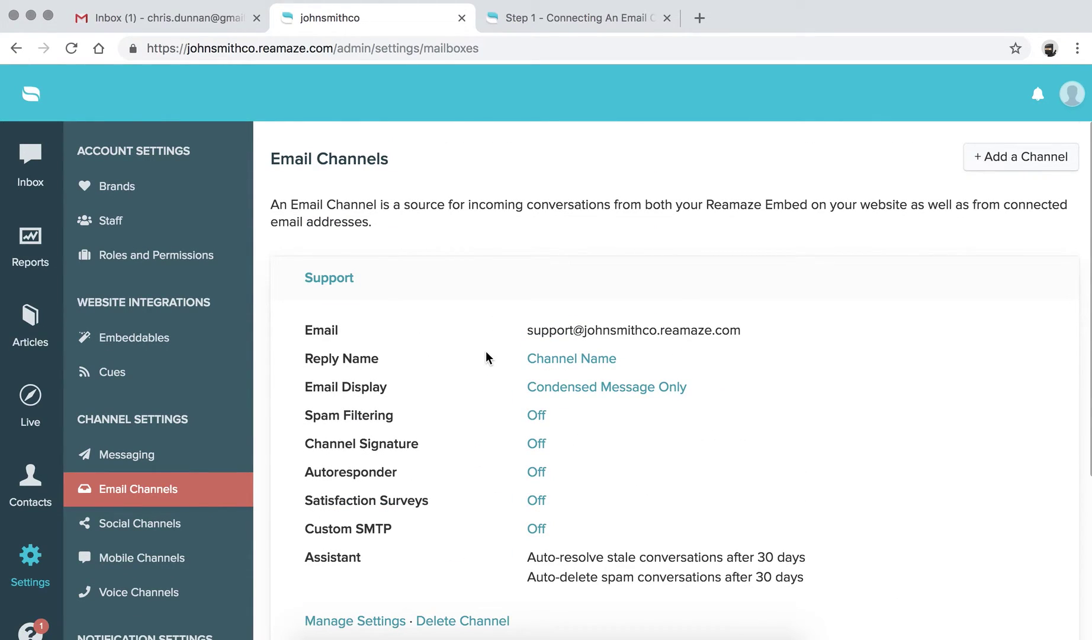
pyautogui.scroll(-1, 486, 351)
pyautogui.scroll(1, 485, 351)
# Review the Support channel's email address, then open its Manage Settings page.
pyautogui.moveTo(525, 330); pyautogui.dragTo(755, 339)
pyautogui.click(743, 335)
pyautogui.scroll(-1, 744, 335)
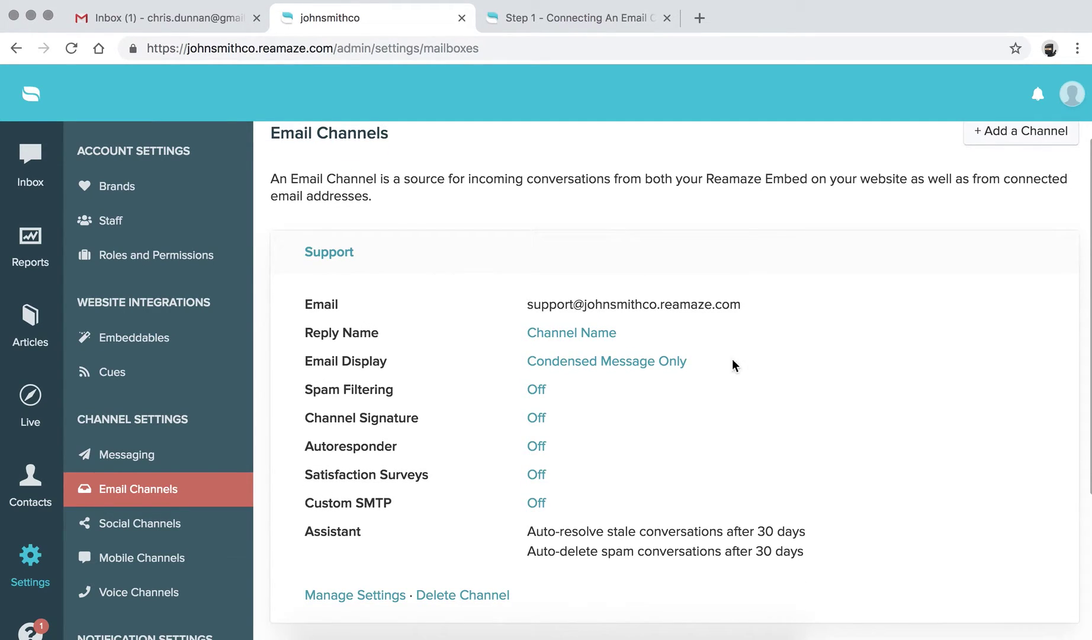
pyautogui.scroll(-1, 689, 411)
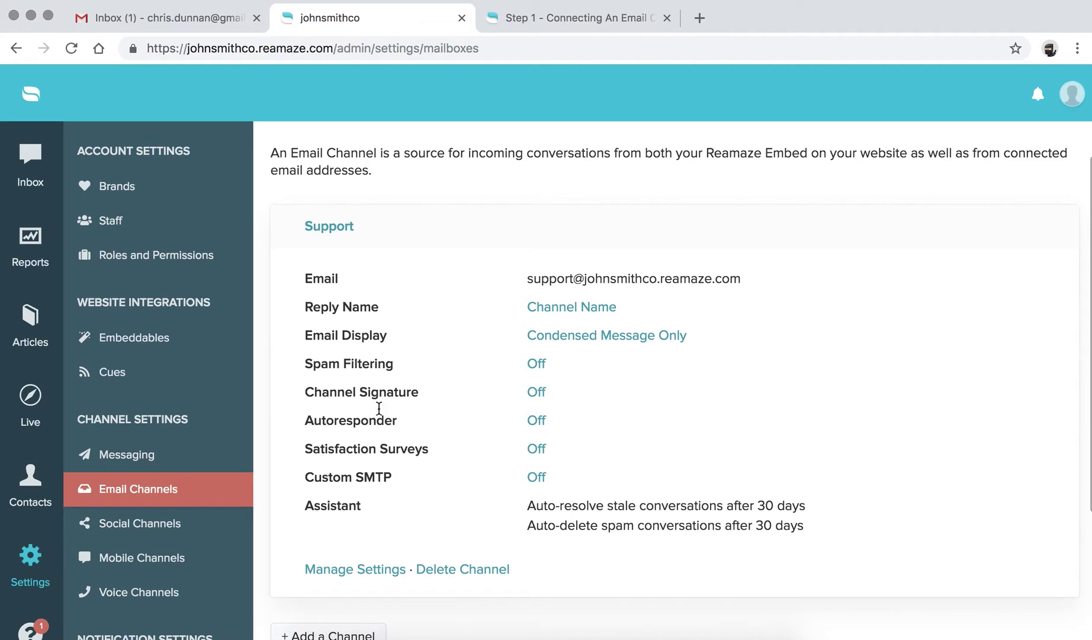
pyautogui.click(357, 570)
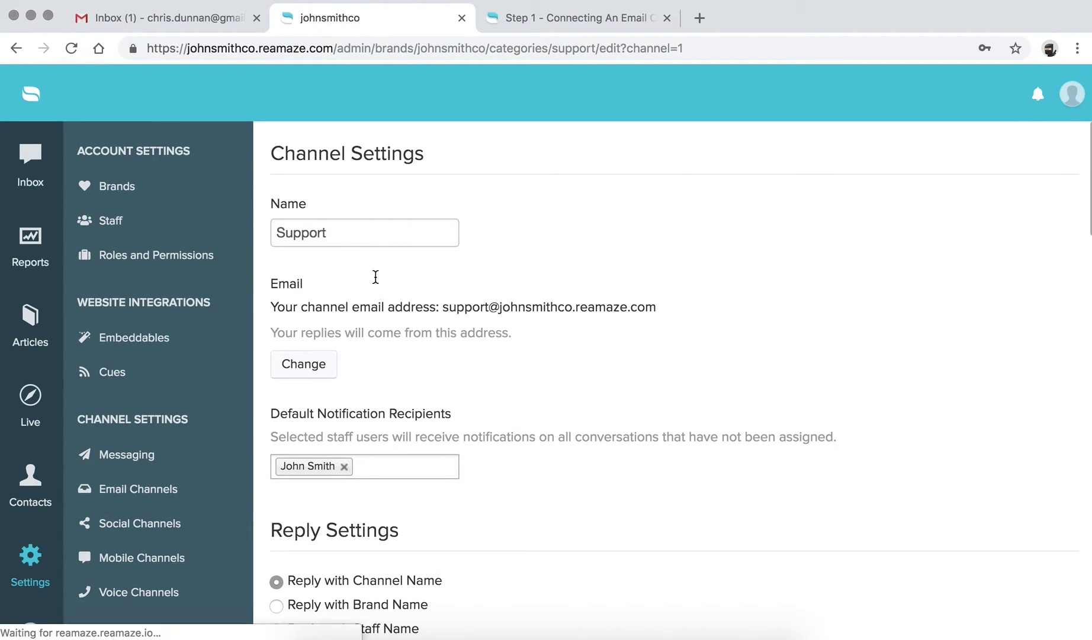
# Prefix the channel name with 'John Smith Co' so it reads John Smith Co Support.
pyautogui.click(278, 234)
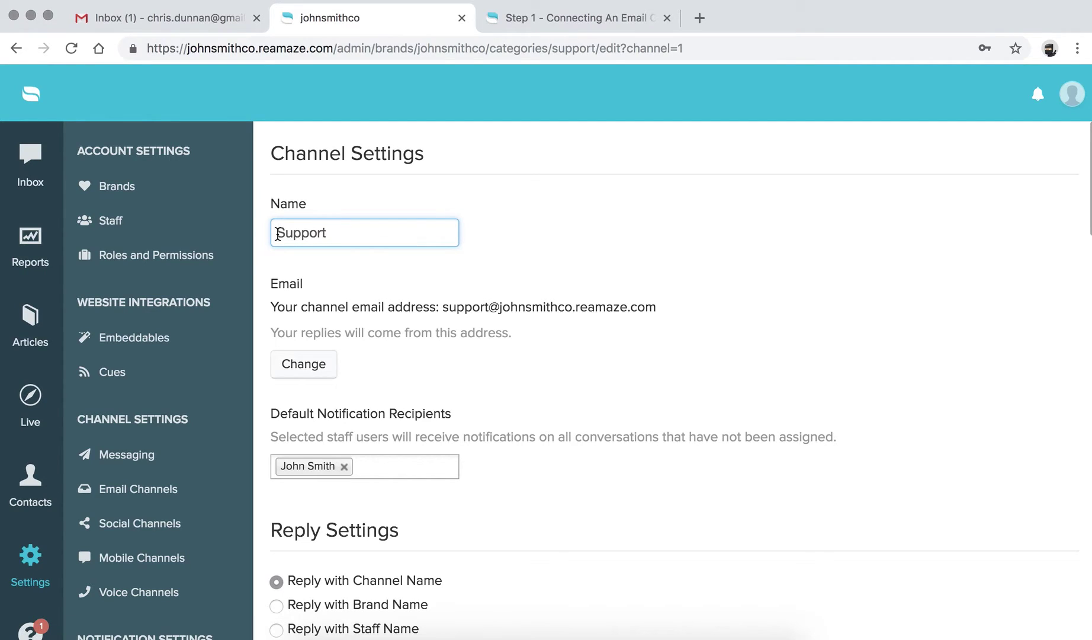
pyautogui.write('John Smith')
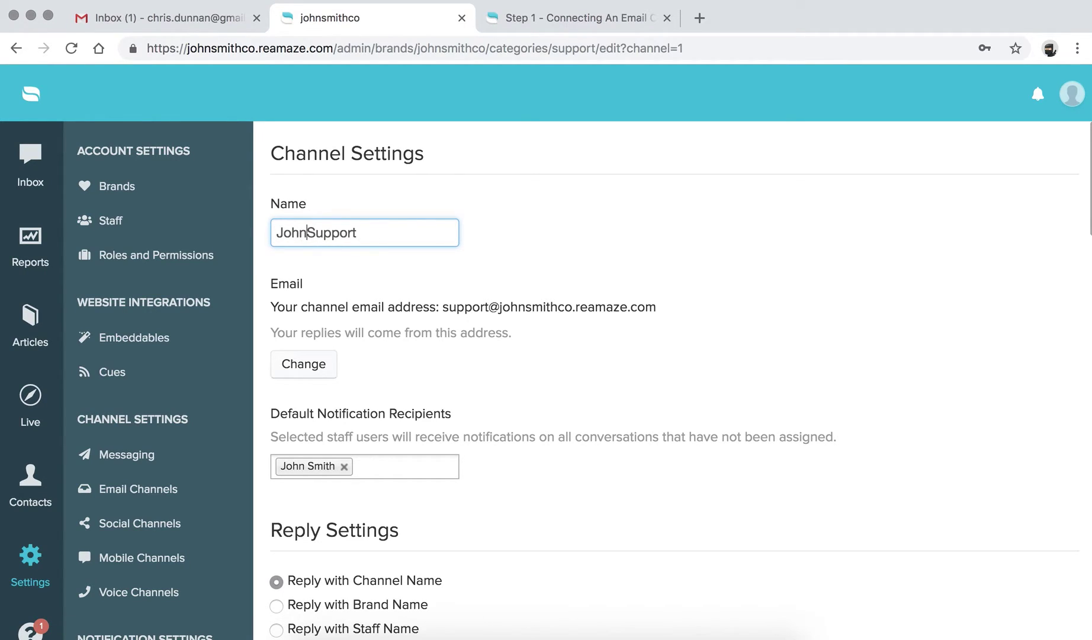
pyautogui.write(' Co')
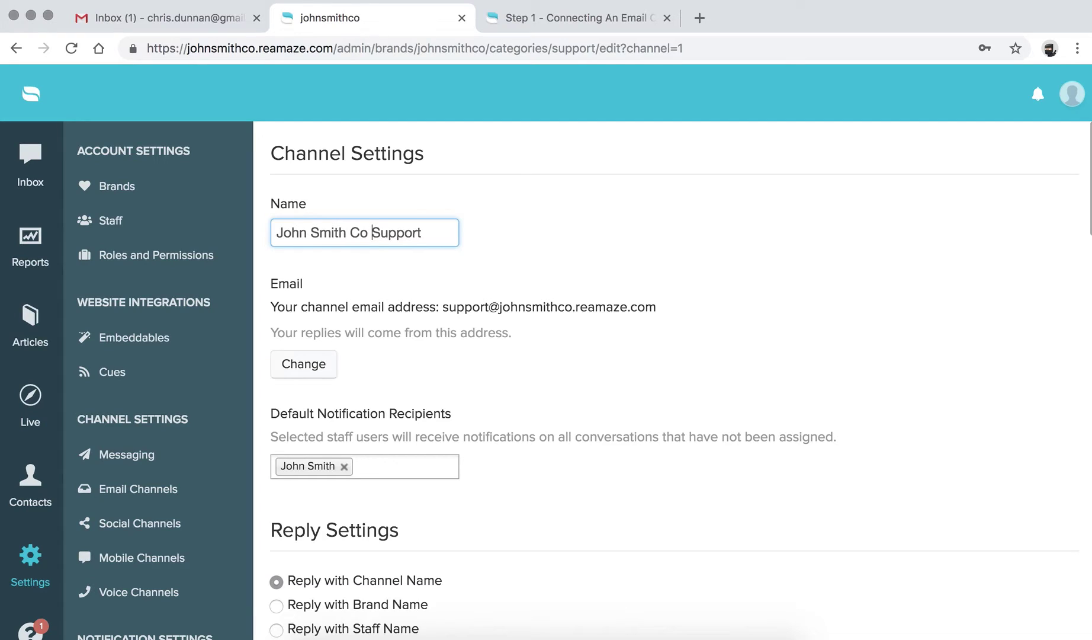
pyautogui.click(587, 233)
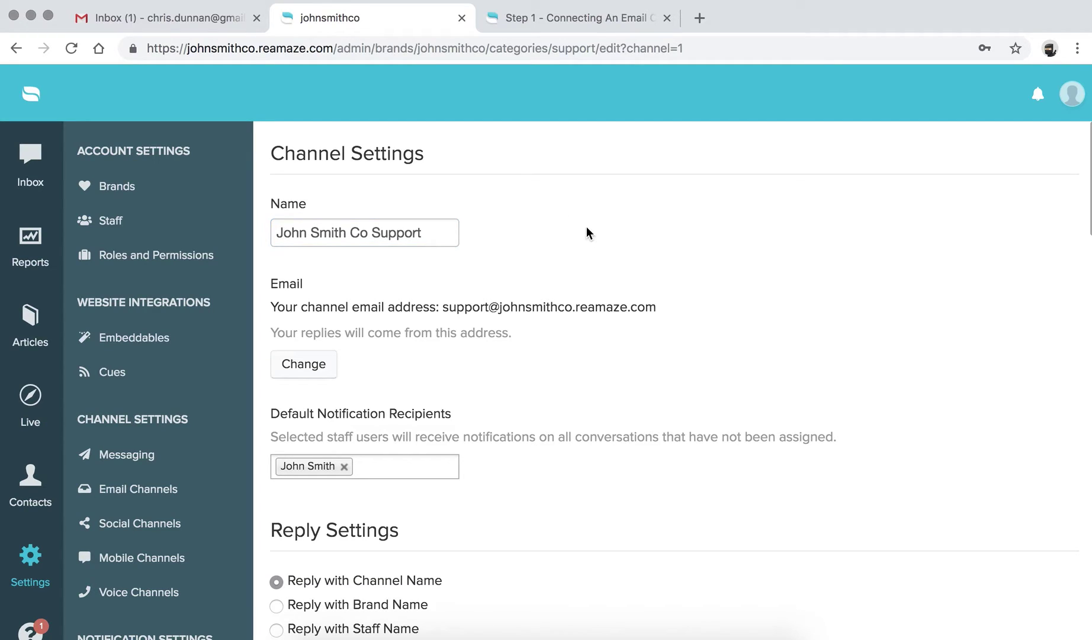
pyautogui.click(271, 307)
pyautogui.moveTo(272, 307); pyautogui.dragTo(536, 341)
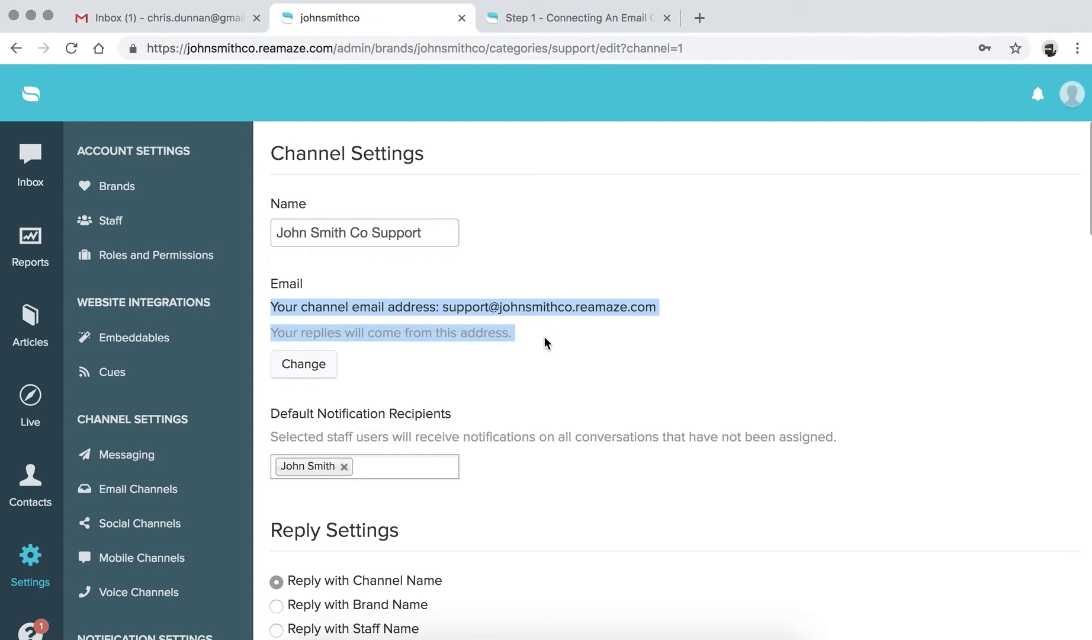
pyautogui.click(545, 342)
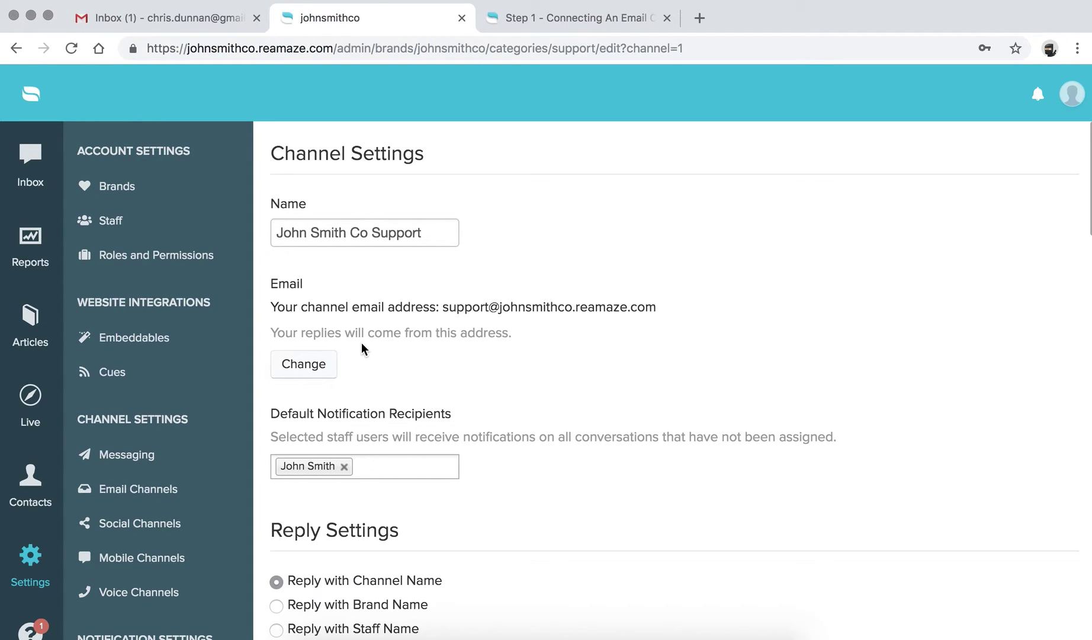
pyautogui.scroll(-3, 391, 353)
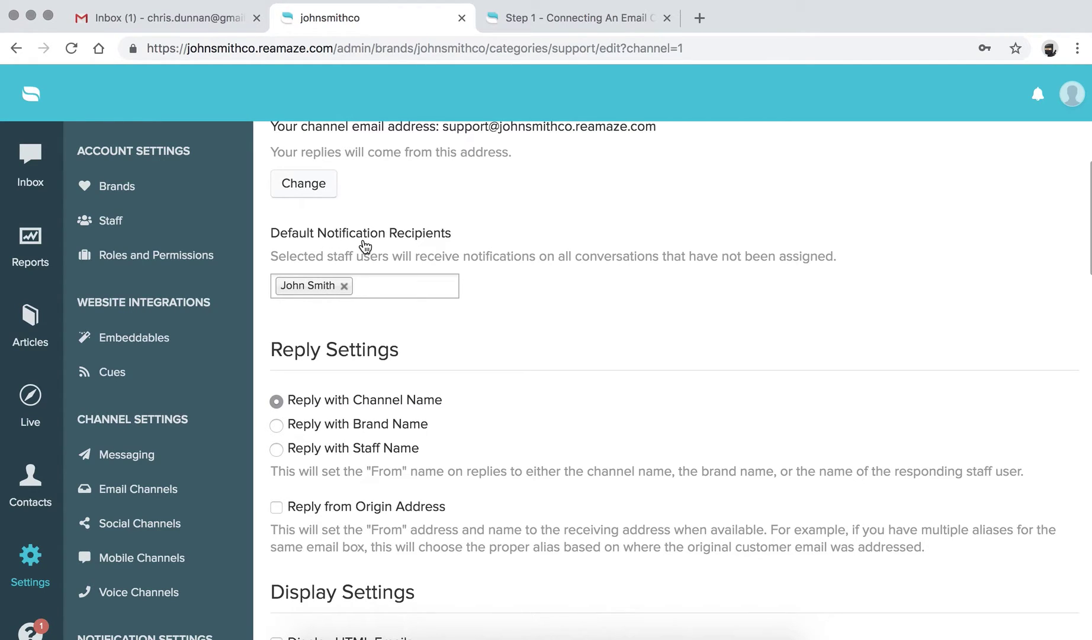
pyautogui.scroll(-3, 364, 244)
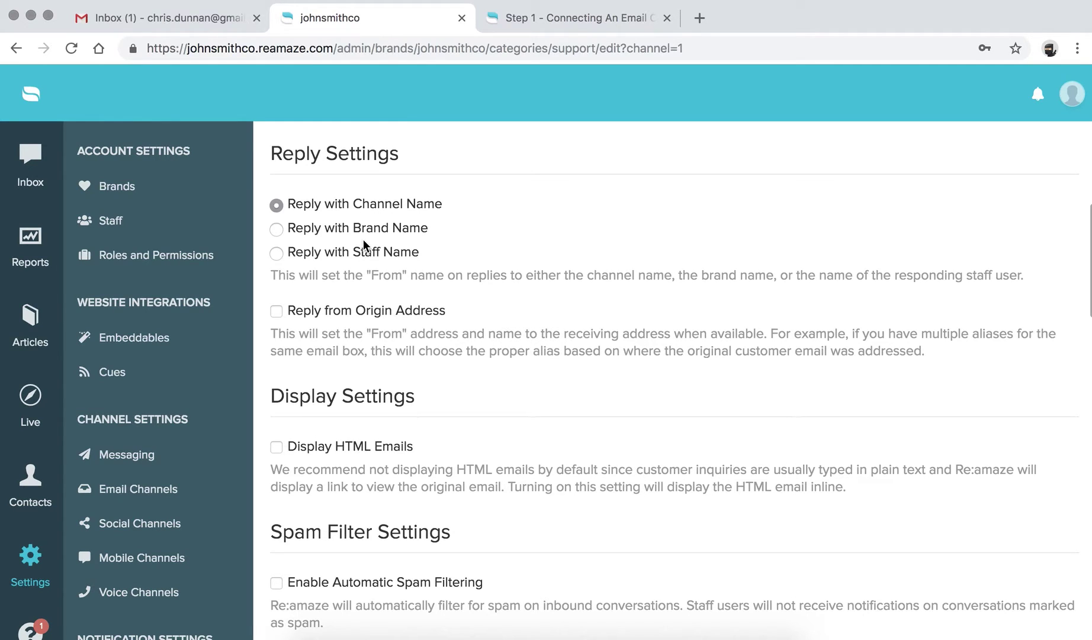
pyautogui.scroll(1, 364, 239)
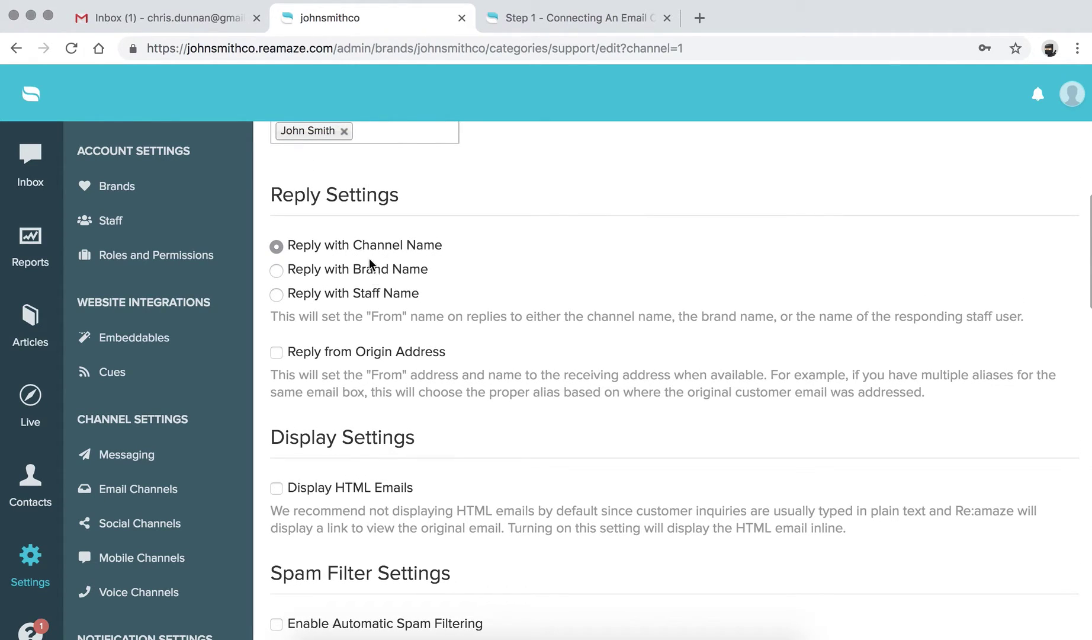
pyautogui.scroll(8, 365, 295)
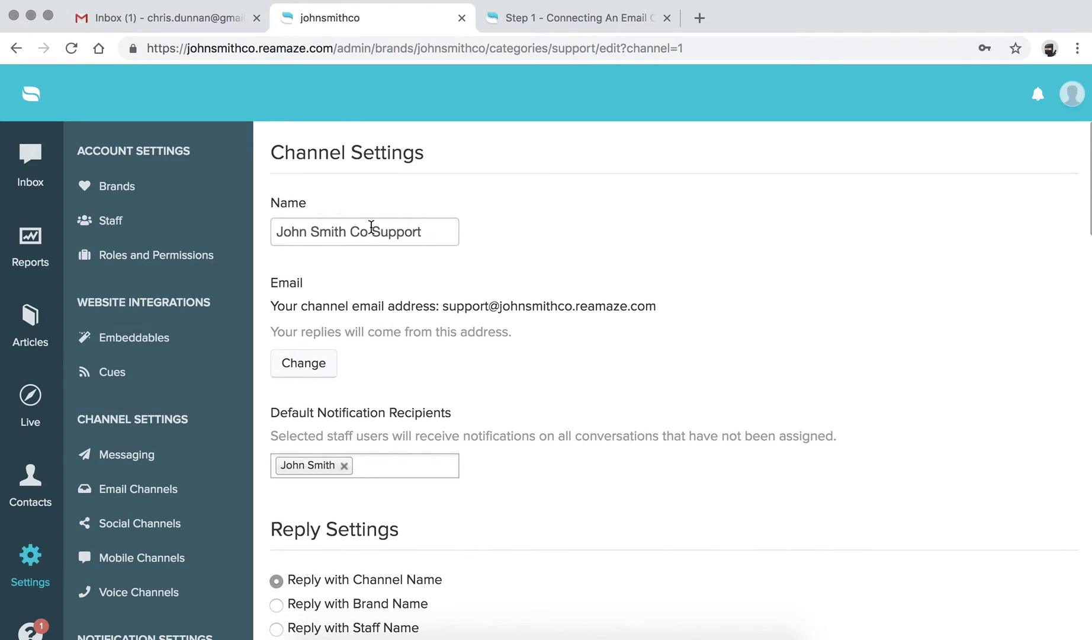
pyautogui.scroll(-5, 371, 227)
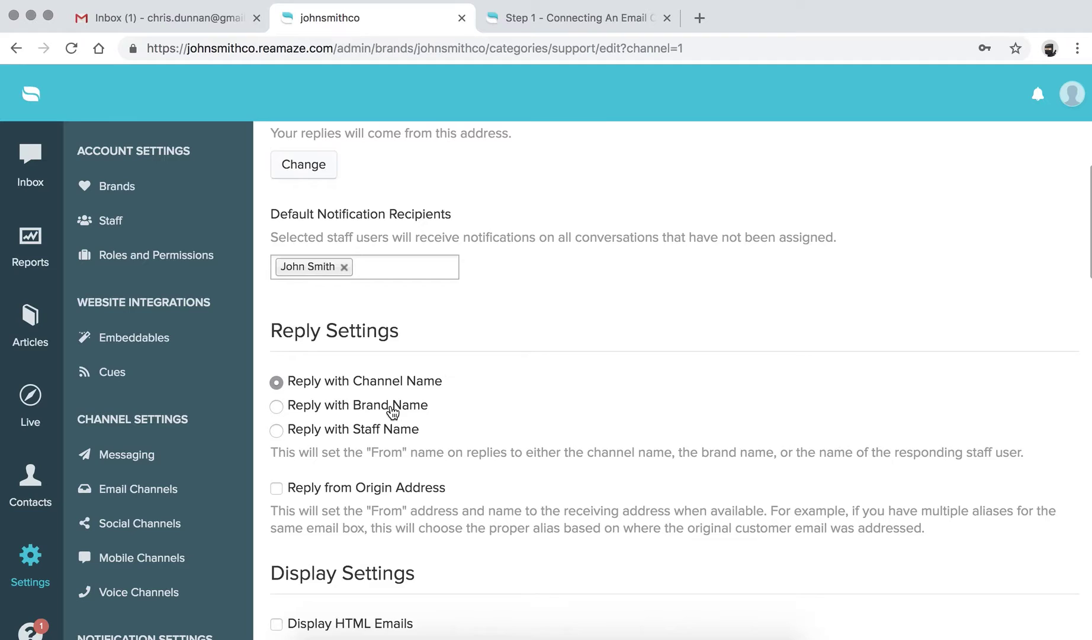
pyautogui.scroll(1, 392, 411)
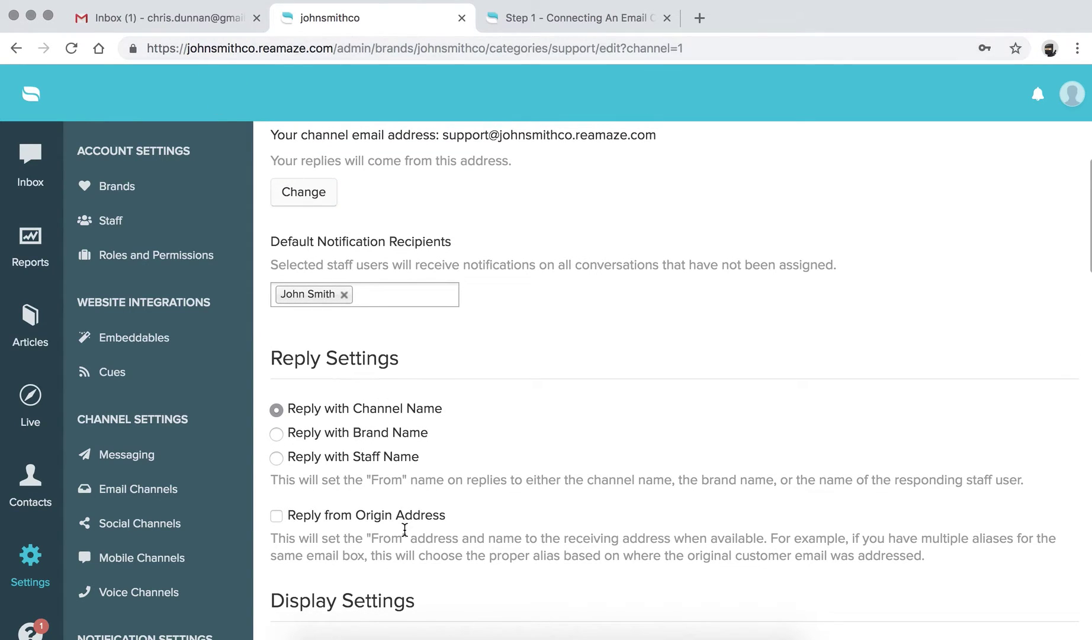
pyautogui.scroll(-2, 405, 529)
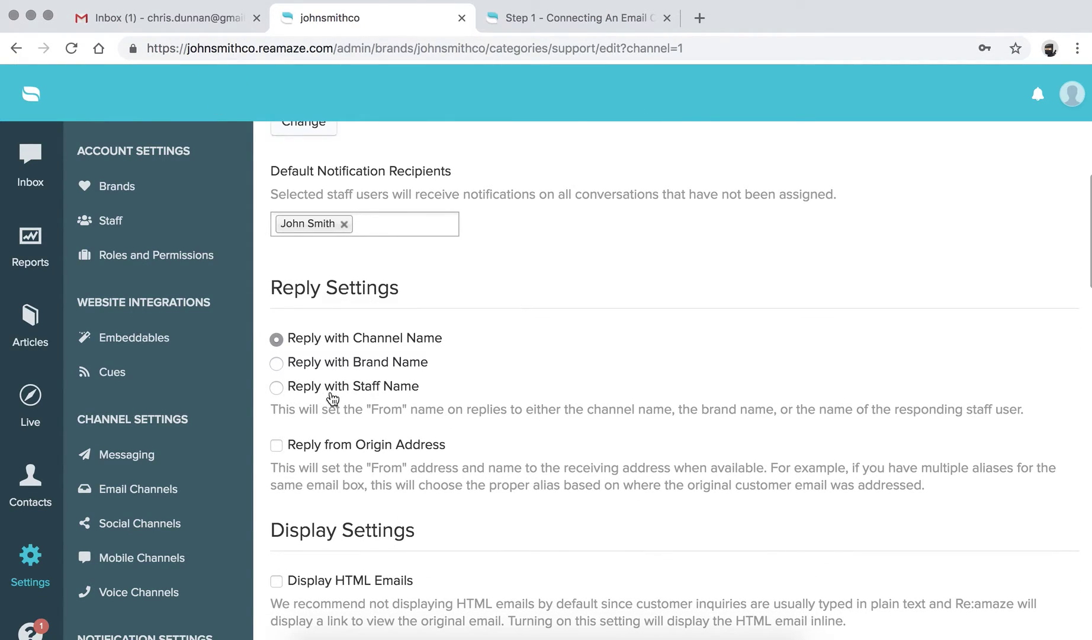
pyautogui.scroll(-3, 332, 398)
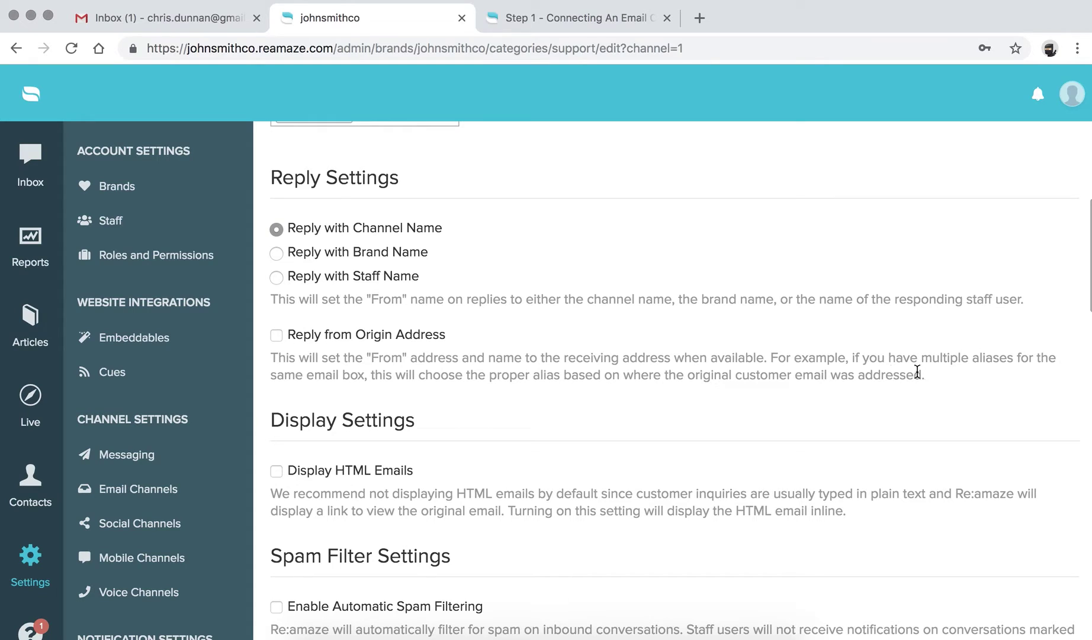
# Leave Reply from Origin Address off and enable Display HTML Emails under Display Settings.
pyautogui.click(276, 336)
pyautogui.click(276, 336)
pyautogui.scroll(-3, 276, 341)
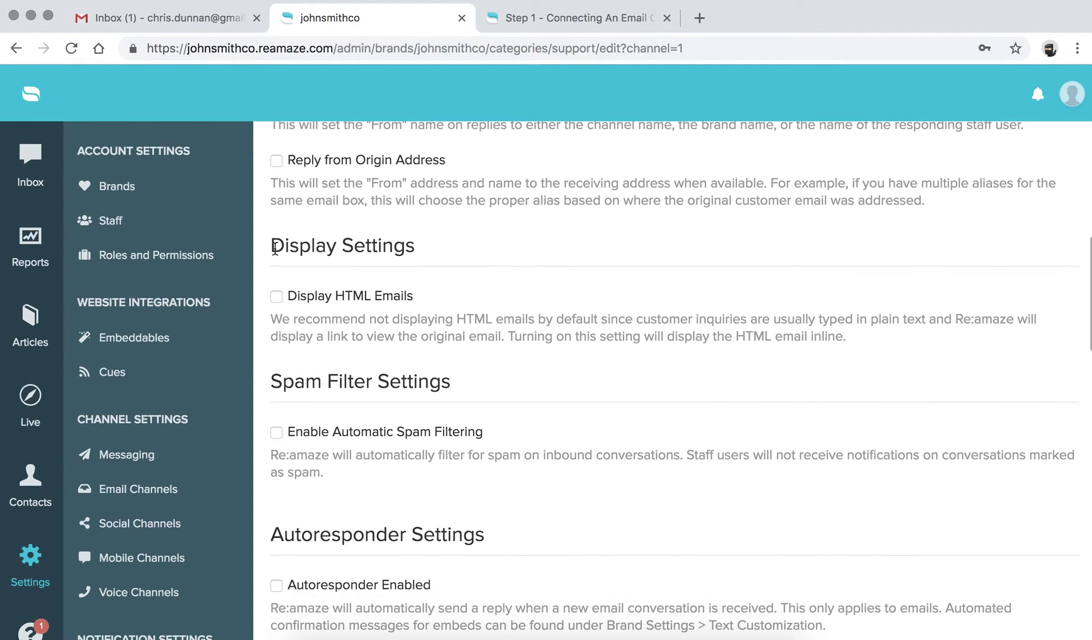
pyautogui.moveTo(274, 247); pyautogui.dragTo(456, 251)
pyautogui.click(451, 251)
pyautogui.click(276, 297)
pyautogui.click(277, 297)
pyautogui.scroll(-5, 324, 338)
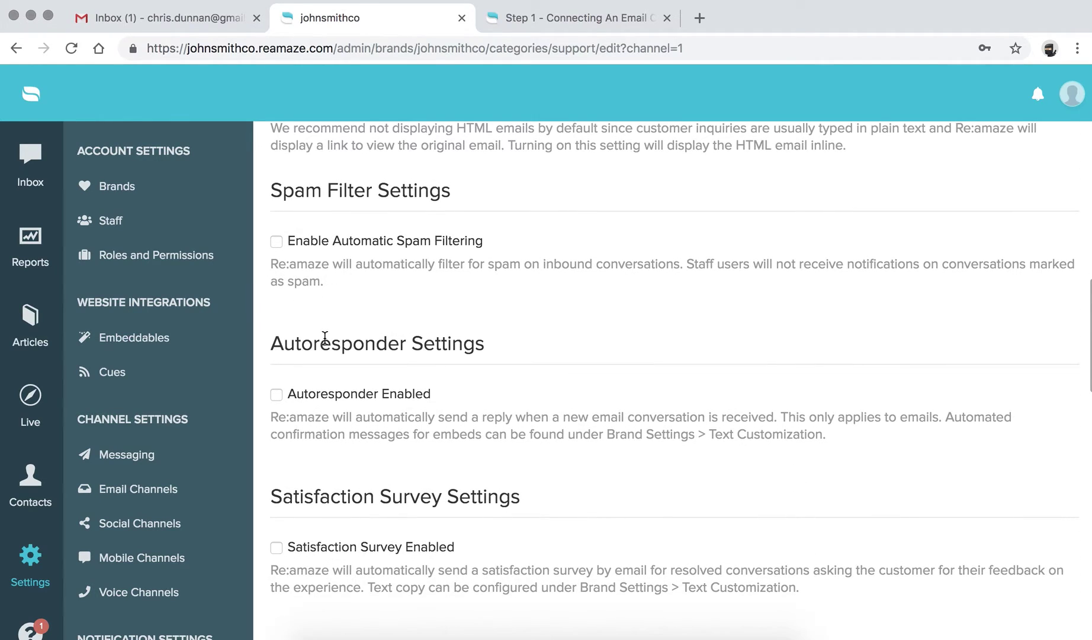
pyautogui.scroll(-1, 325, 338)
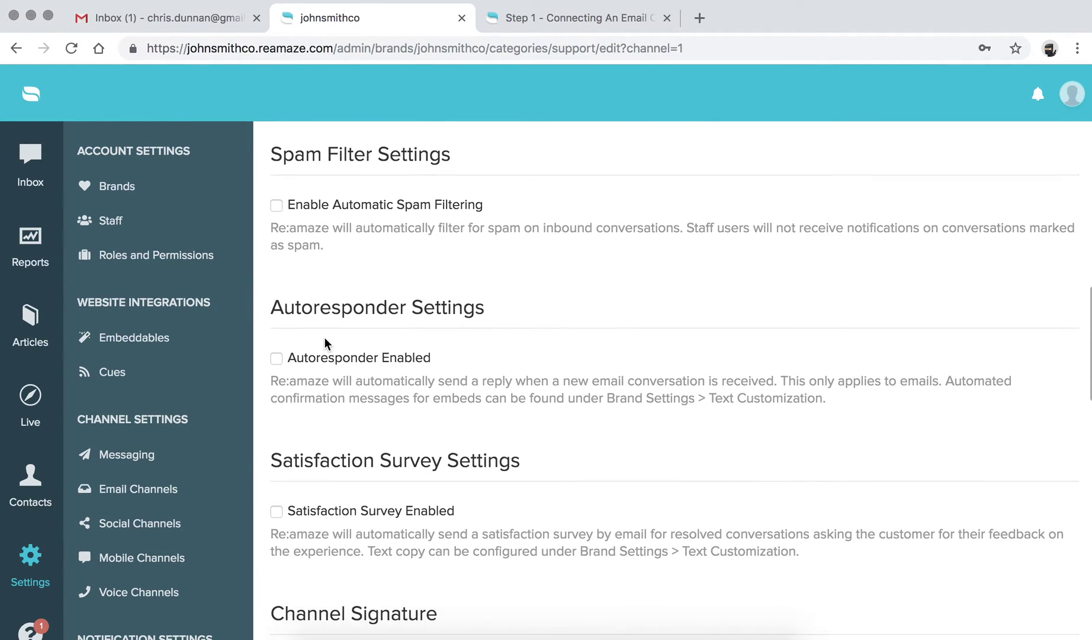
pyautogui.click(276, 205)
pyautogui.click(276, 206)
# Toggle the automatic spam filtering option and review the settings below it.
pyautogui.click(277, 205)
pyautogui.scroll(-2, 324, 247)
pyautogui.scroll(-1, 323, 250)
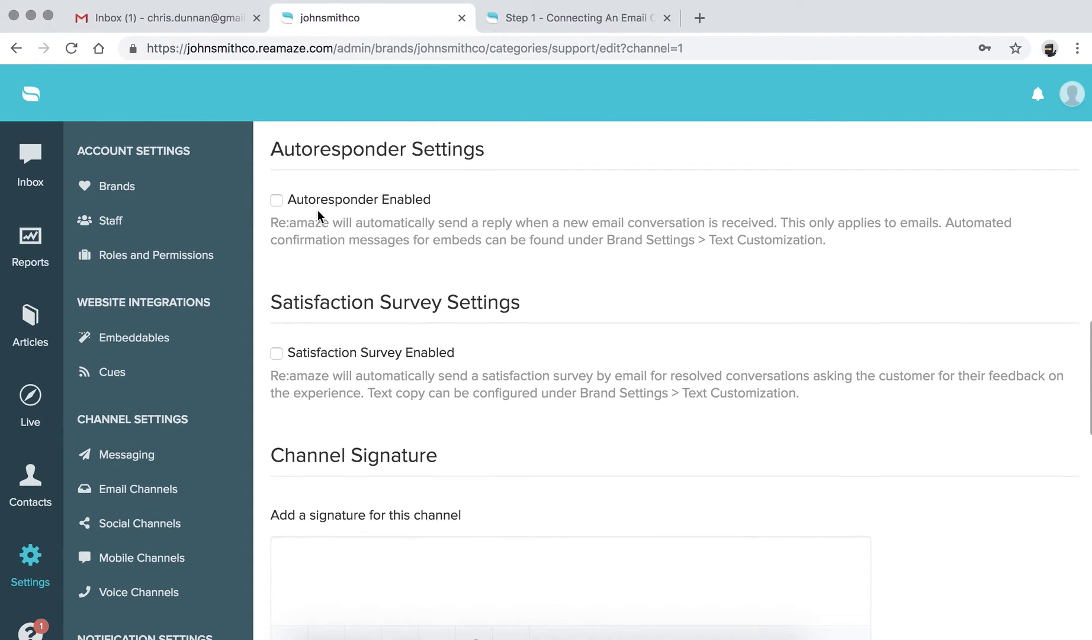
pyautogui.moveTo(272, 149); pyautogui.dragTo(472, 171)
pyautogui.click(486, 158)
# Leave Autoresponder Enabled unchecked and check Satisfaction Survey Enabled.
pyautogui.click(277, 201)
pyautogui.scroll(-2, 362, 292)
pyautogui.scroll(2, 363, 291)
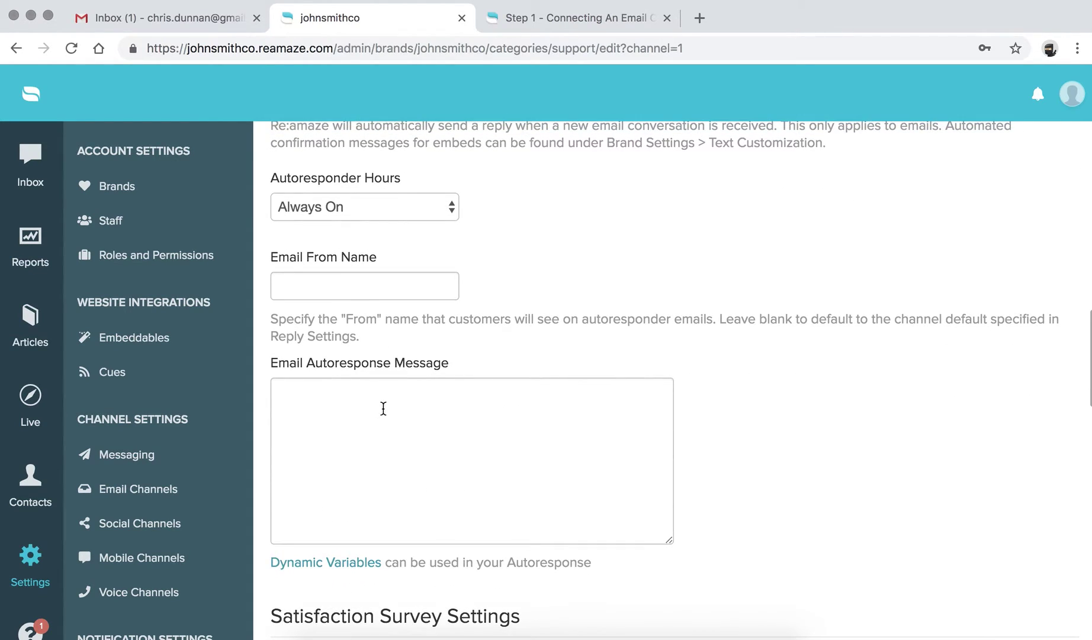
pyautogui.click(277, 188)
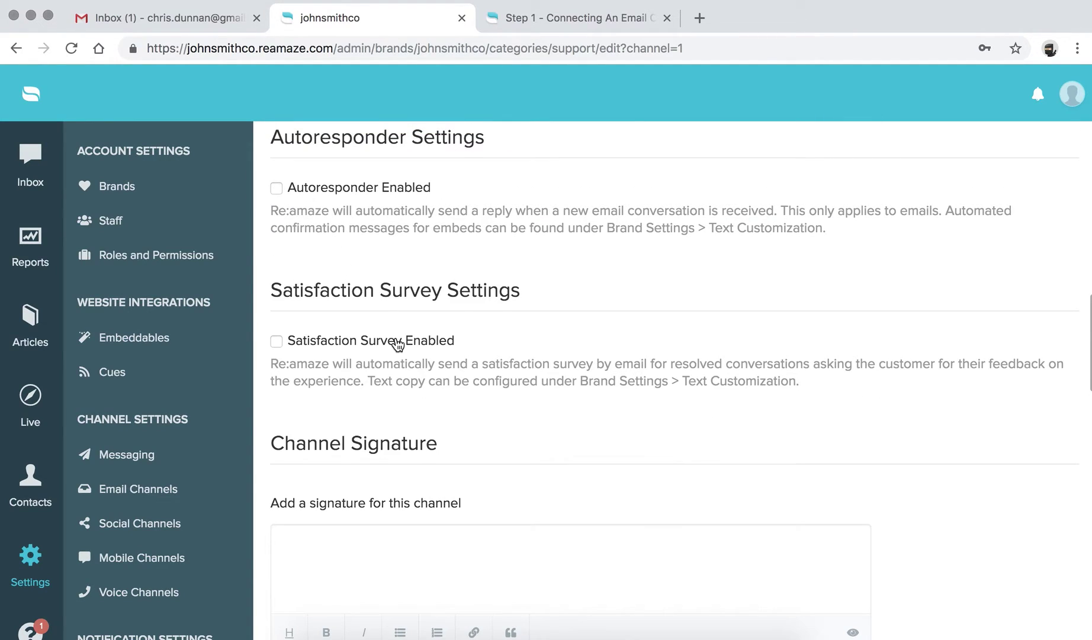
pyautogui.scroll(-3, 396, 343)
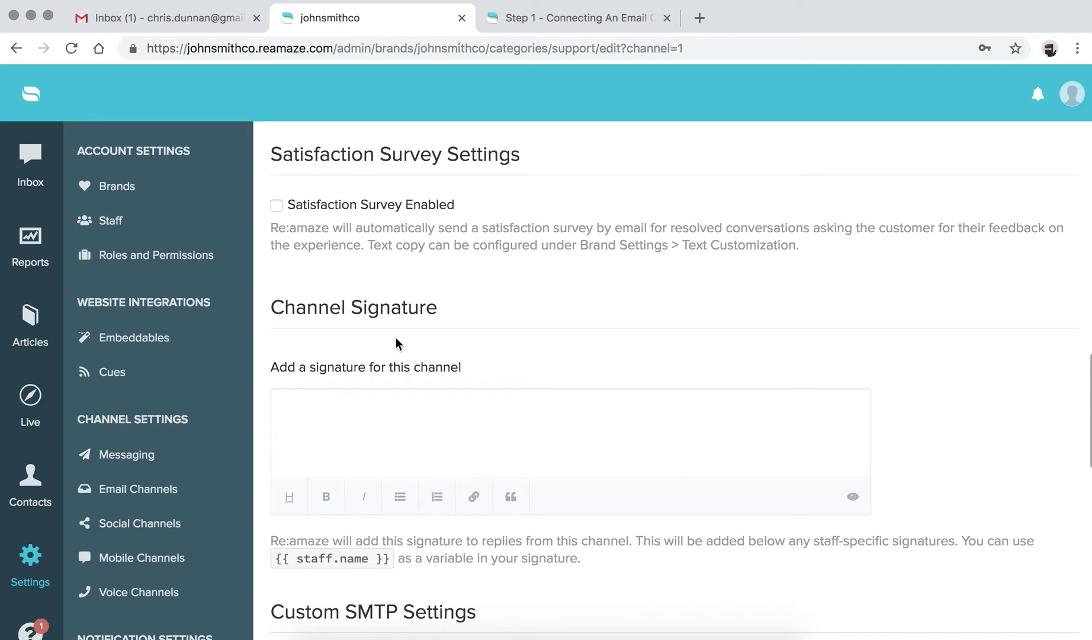
pyautogui.click(277, 205)
# Keep the survey wait at 48 hours with Resolved conversation as the eligible type.
pyautogui.scroll(-1, 388, 305)
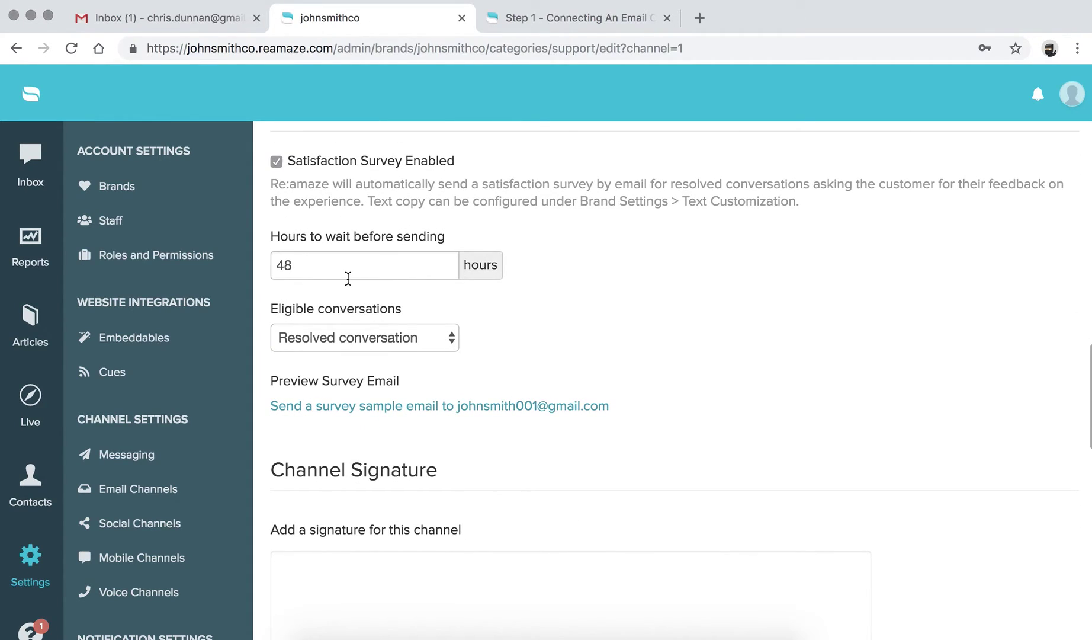
pyautogui.moveTo(260, 264); pyautogui.dragTo(318, 273)
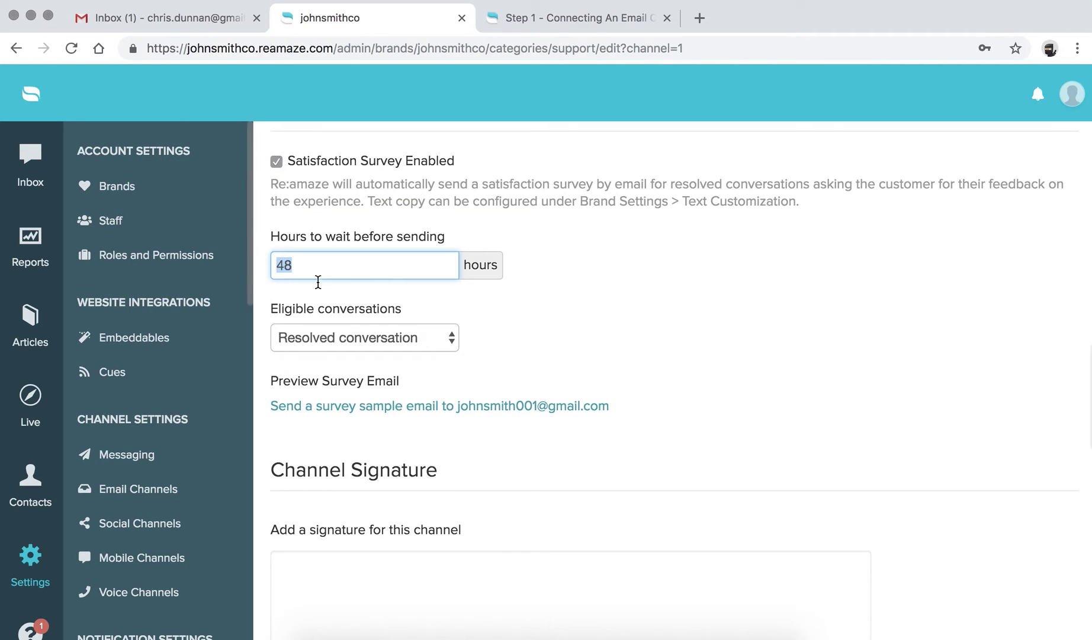
pyautogui.click(317, 272)
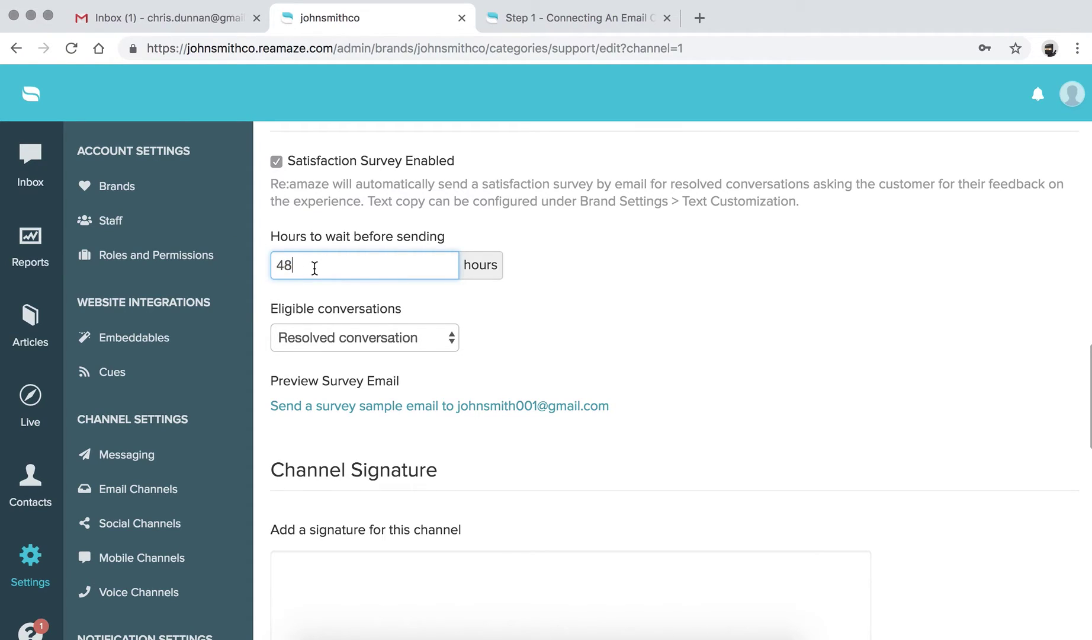
pyautogui.click(545, 276)
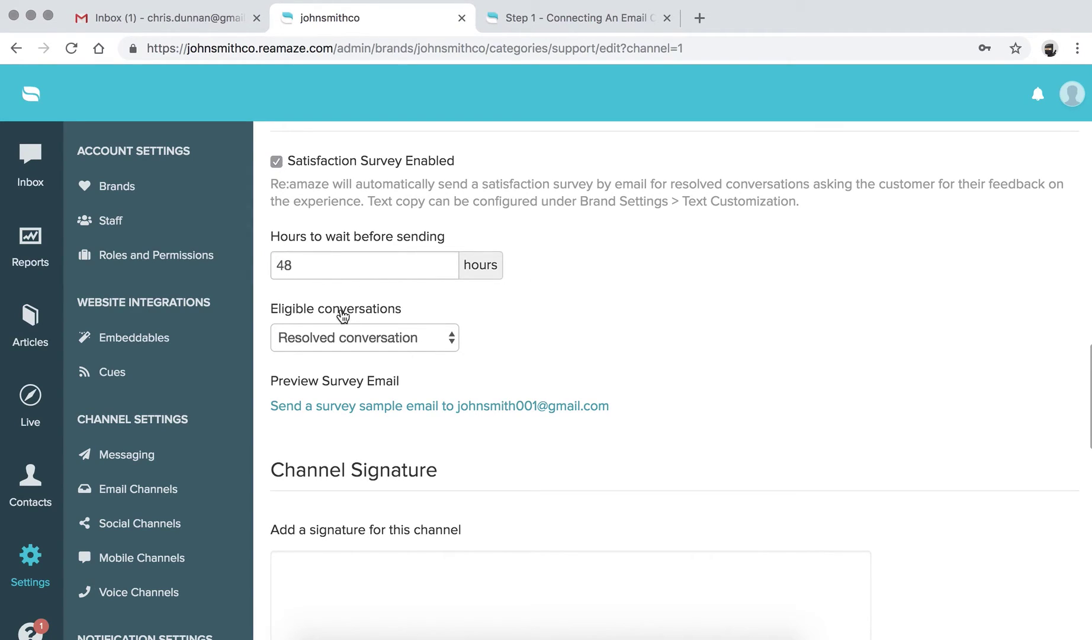
pyautogui.click(360, 343)
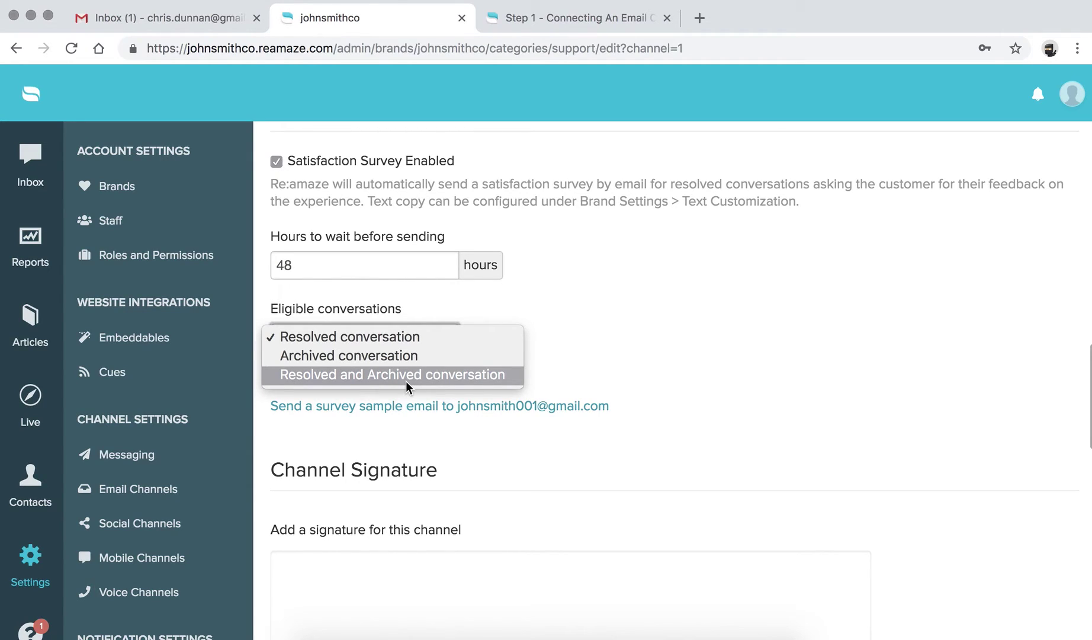
pyautogui.click(410, 309)
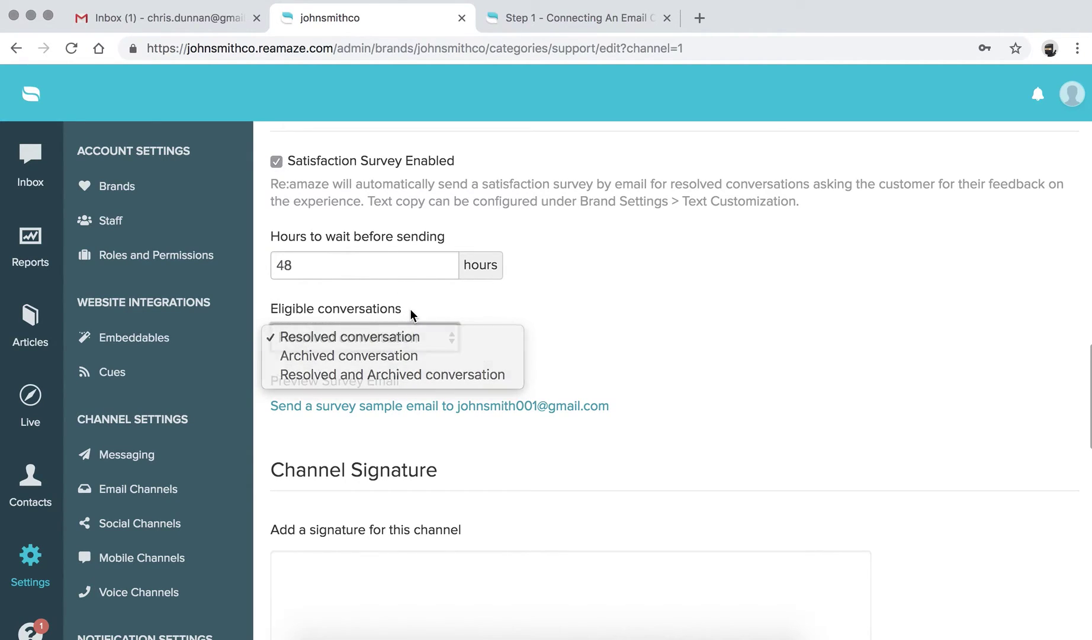
# Uncheck the satisfaction survey and leave the channel signature empty and custom SMTP disabled.
pyautogui.click(276, 161)
pyautogui.scroll(-2, 429, 228)
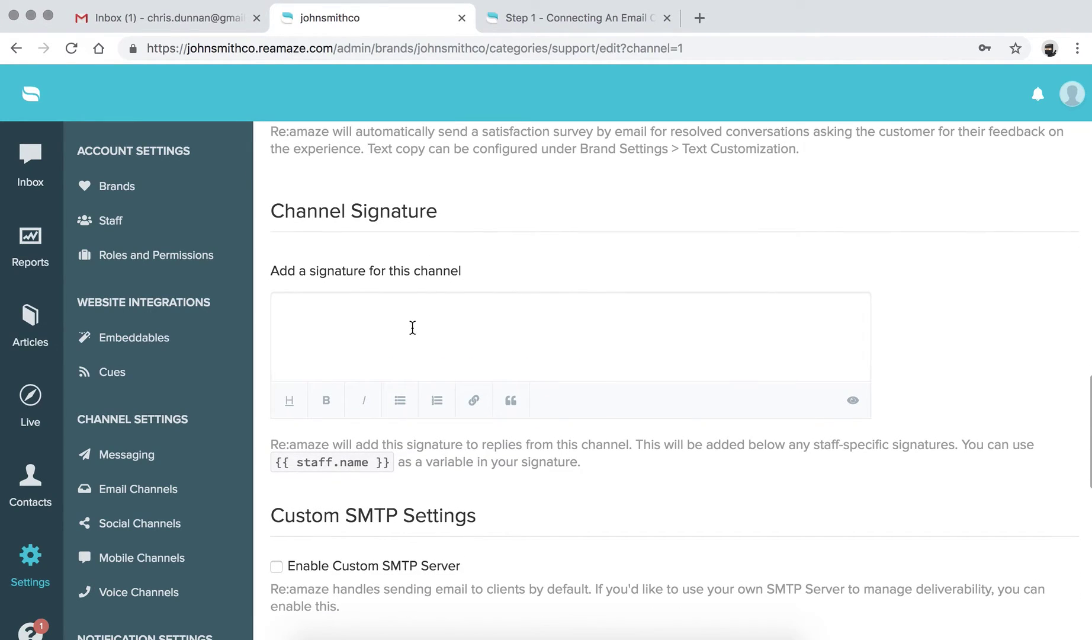
pyautogui.click(408, 326)
pyautogui.scroll(-2, 372, 331)
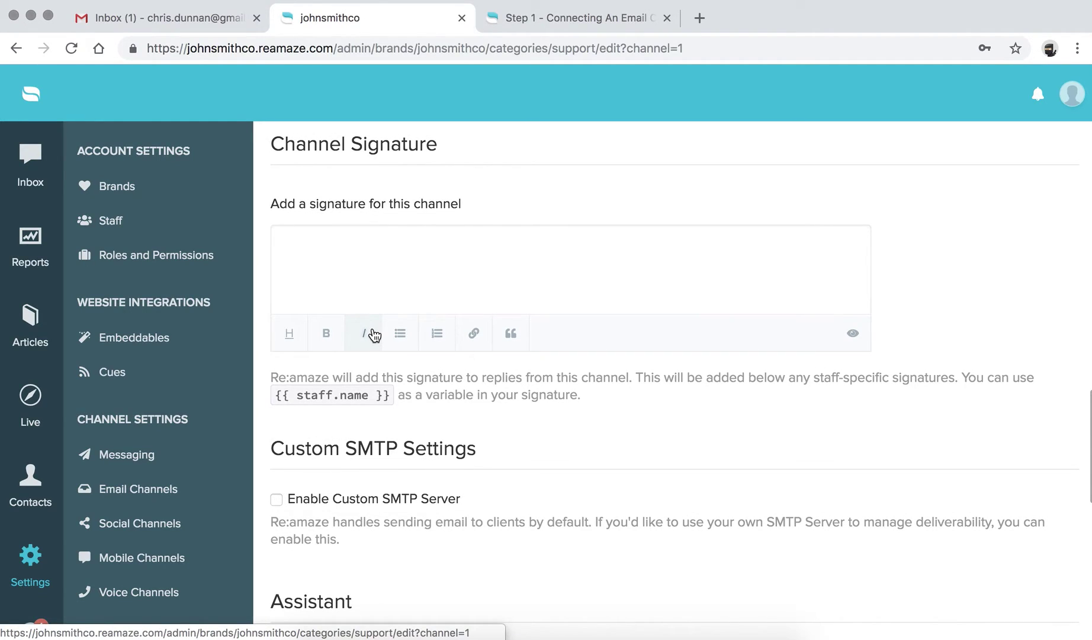
pyautogui.scroll(-2, 374, 335)
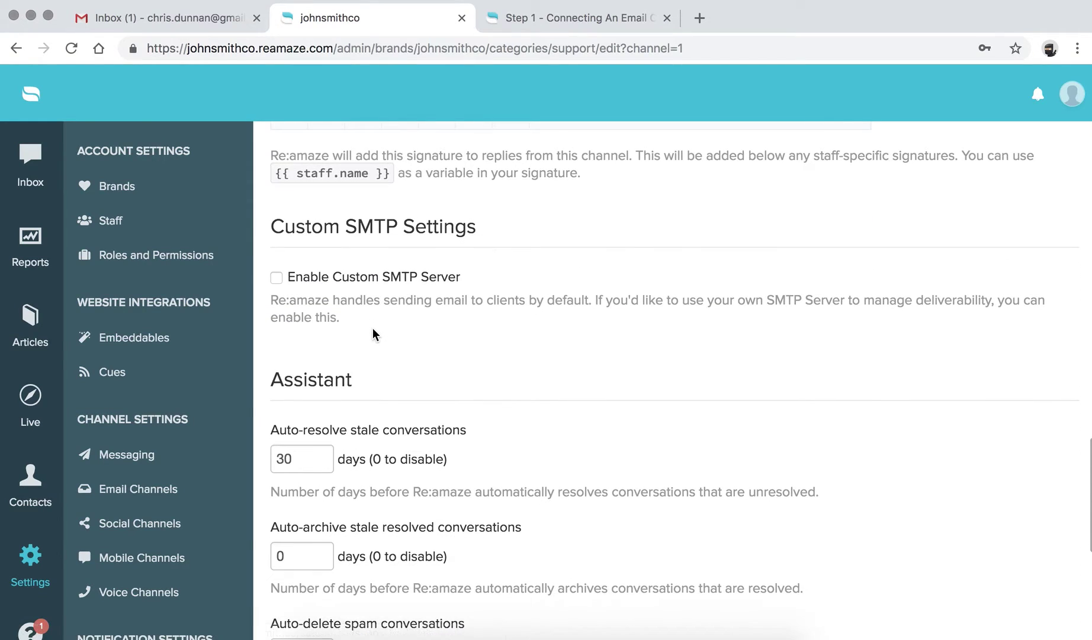
pyautogui.scroll(-4, 375, 334)
pyautogui.scroll(1, 374, 333)
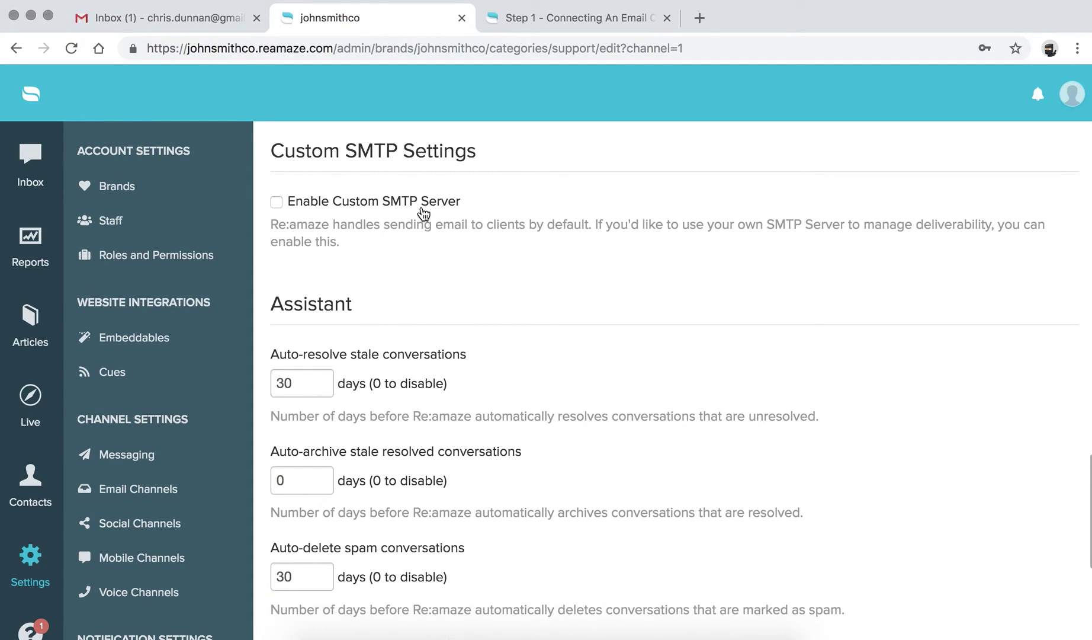
# Read the Connecting An Email Channel help article, then return to the channel settings.
pyautogui.click(552, 16)
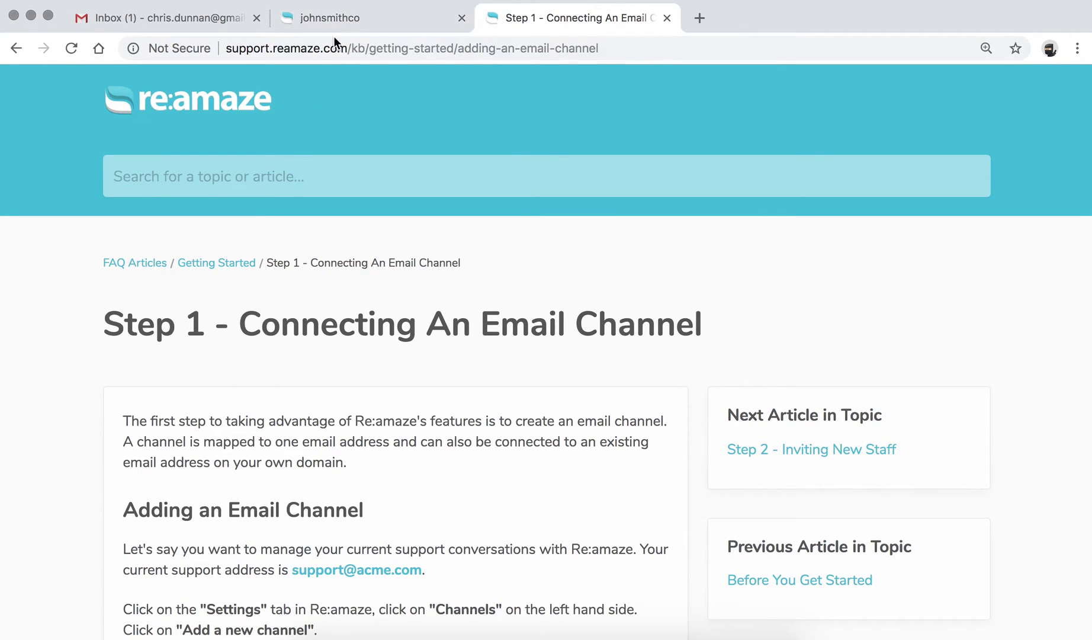
pyautogui.click(344, 23)
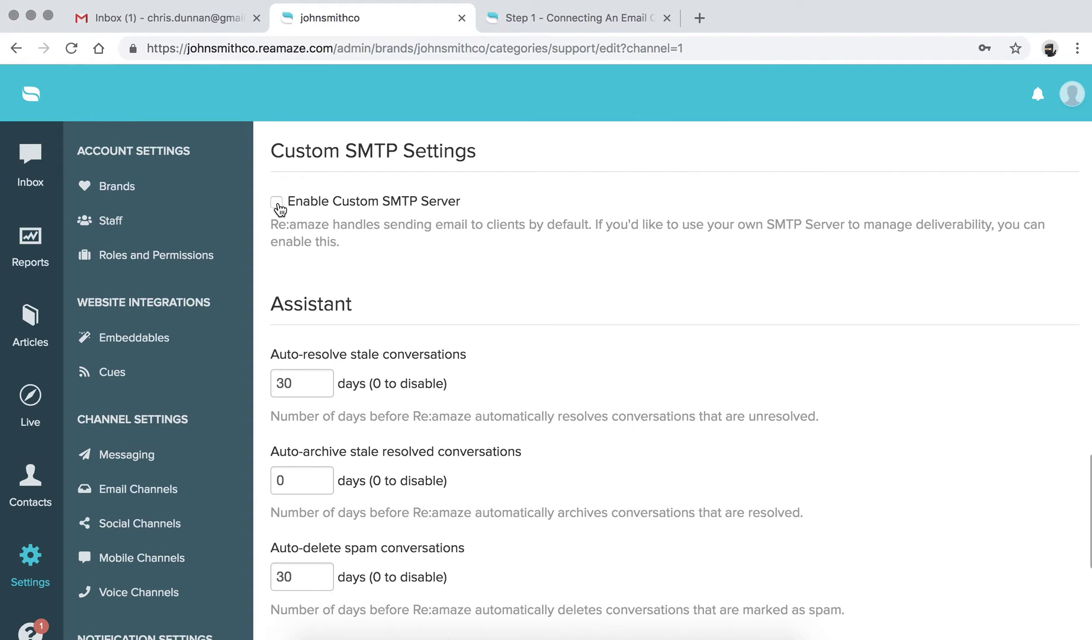
pyautogui.scroll(-3, 363, 320)
pyautogui.scroll(-2, 367, 329)
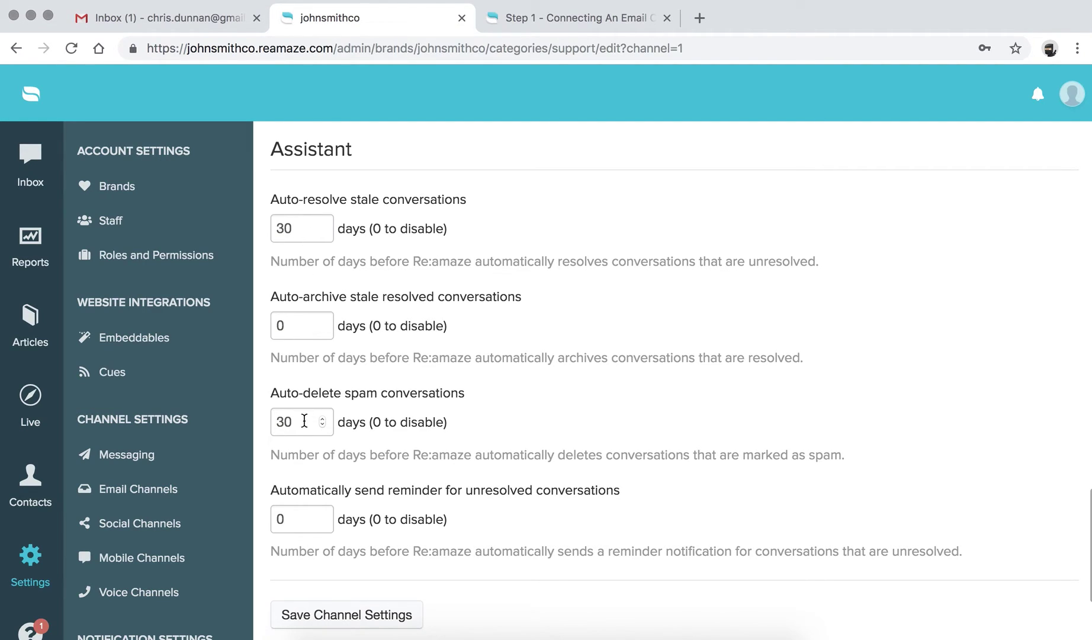
# Set the unresolved-conversation reminder days in the Assistant section to 2.
pyautogui.scroll(-1, 305, 432)
pyautogui.scroll(-1, 305, 432)
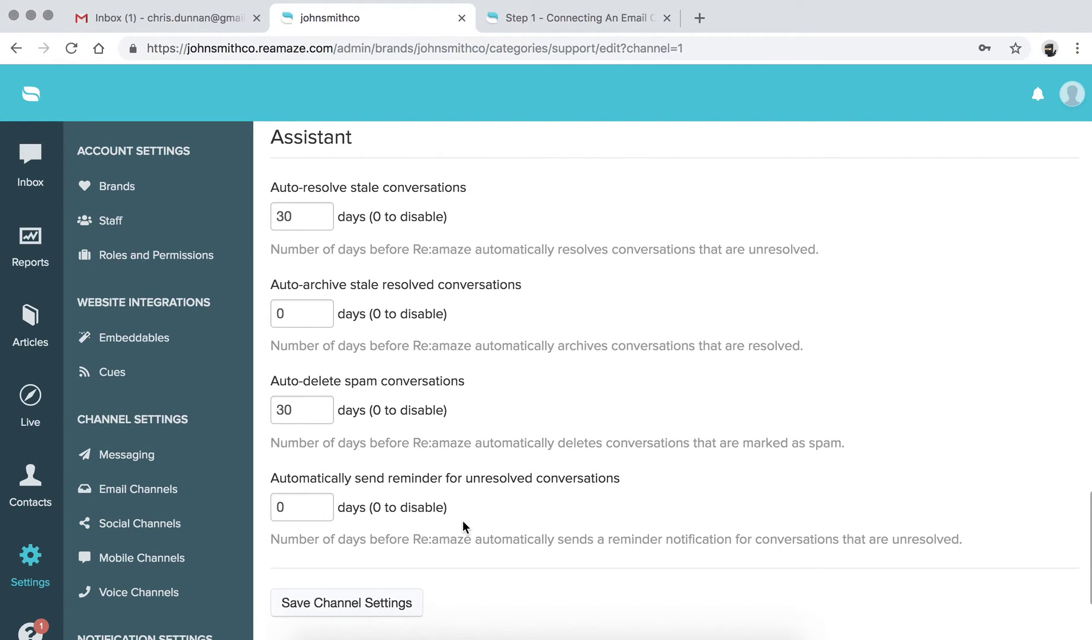
pyautogui.scroll(1, 463, 522)
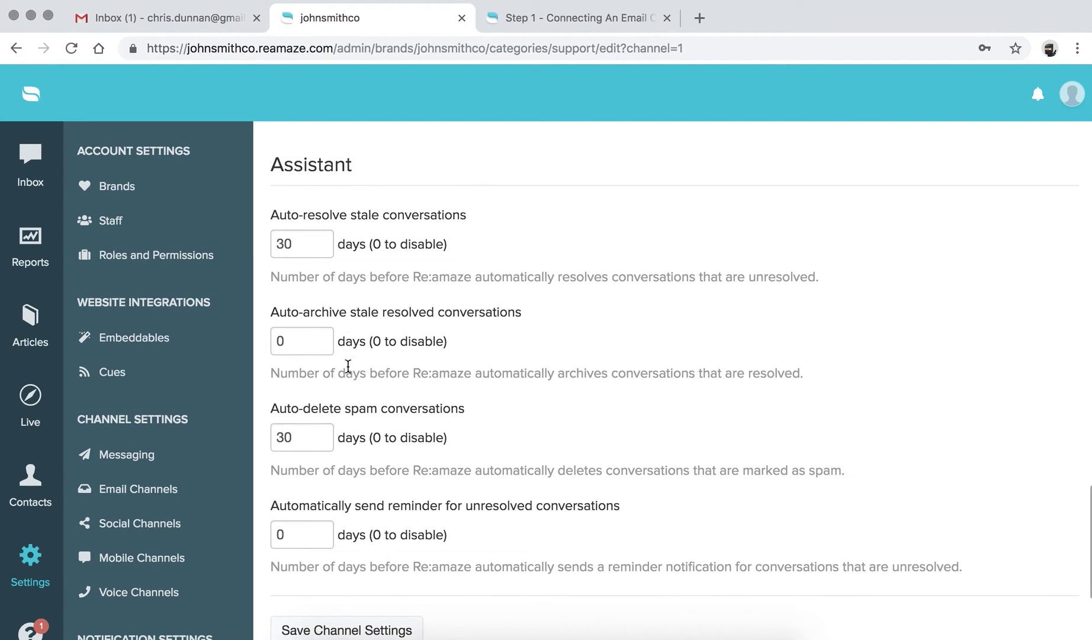
pyautogui.scroll(-1, 349, 355)
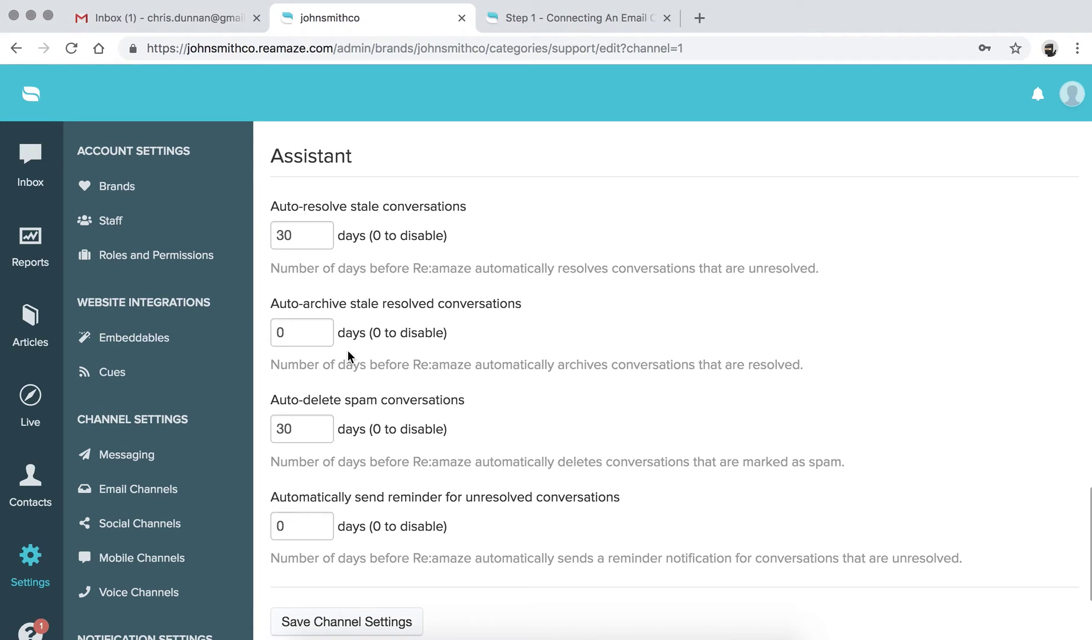
pyautogui.scroll(-1, 348, 351)
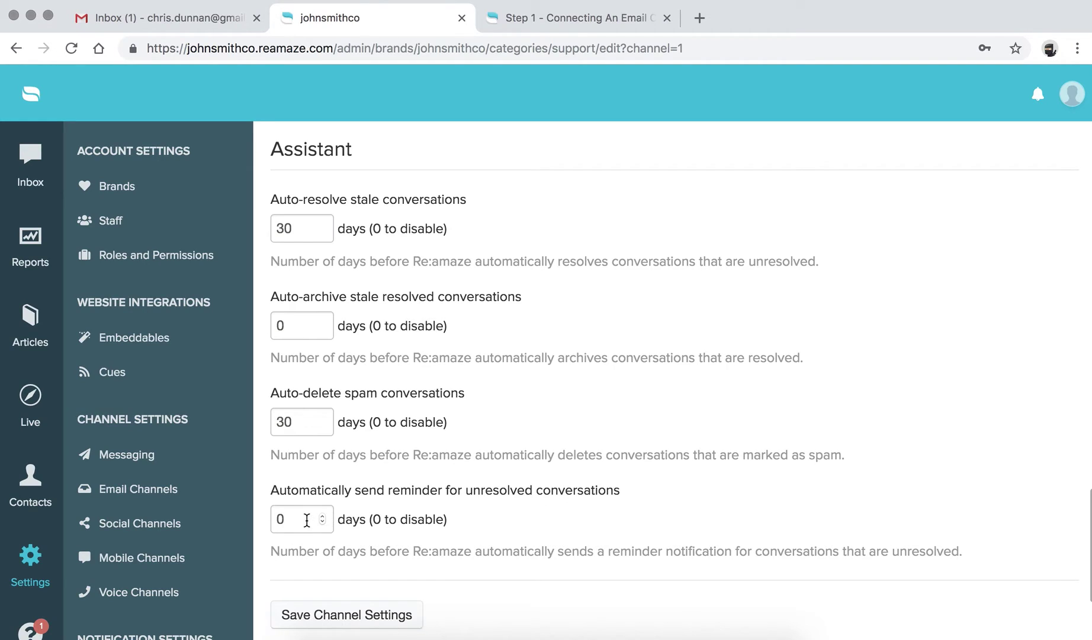
pyautogui.moveTo(299, 519); pyautogui.dragTo(262, 517)
pyautogui.write('2')
pyautogui.click(367, 547)
# Delete the 2 so the reminder days field is left blank.
pyautogui.moveTo(317, 518); pyautogui.dragTo(178, 522)
pyautogui.press('BackSpace')
pyautogui.click(437, 559)
pyautogui.scroll(-1, 437, 559)
pyautogui.scroll(2, 438, 562)
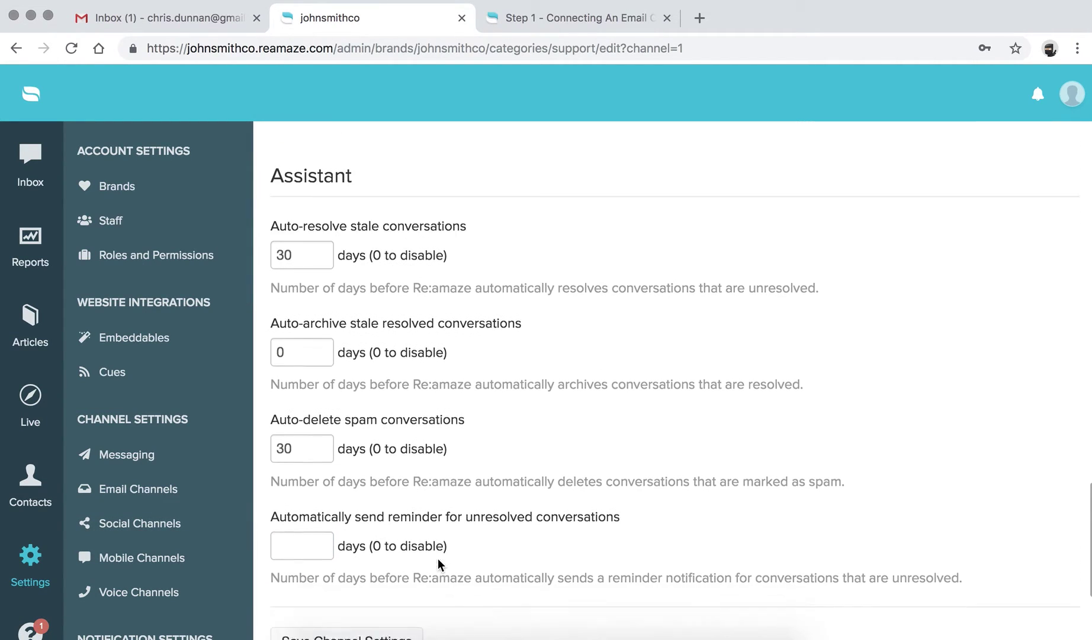
pyautogui.scroll(-2, 439, 562)
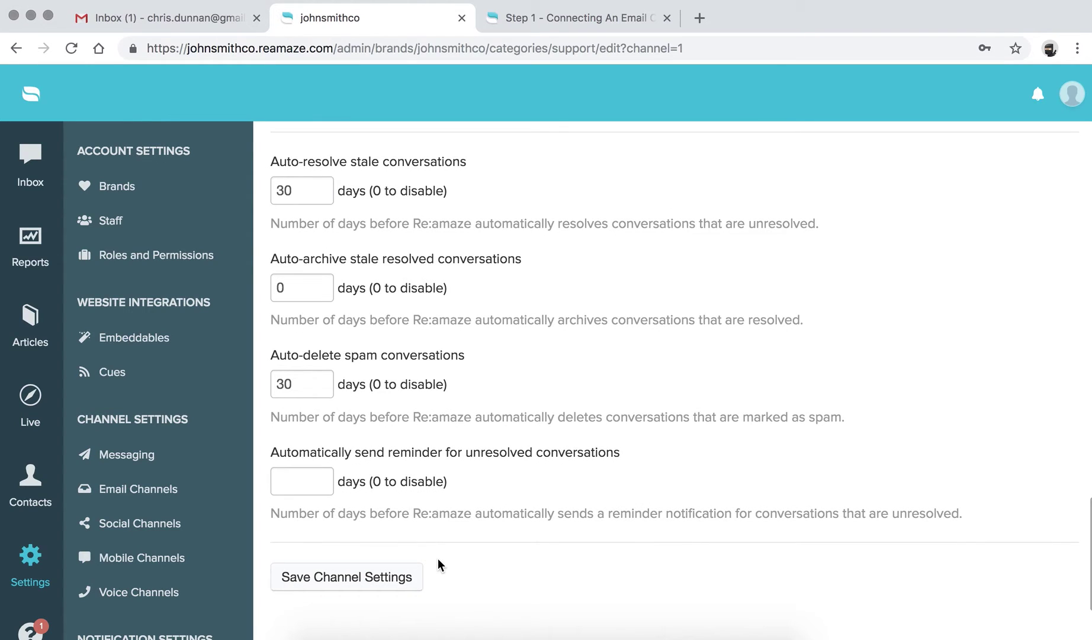
pyautogui.scroll(1, 358, 548)
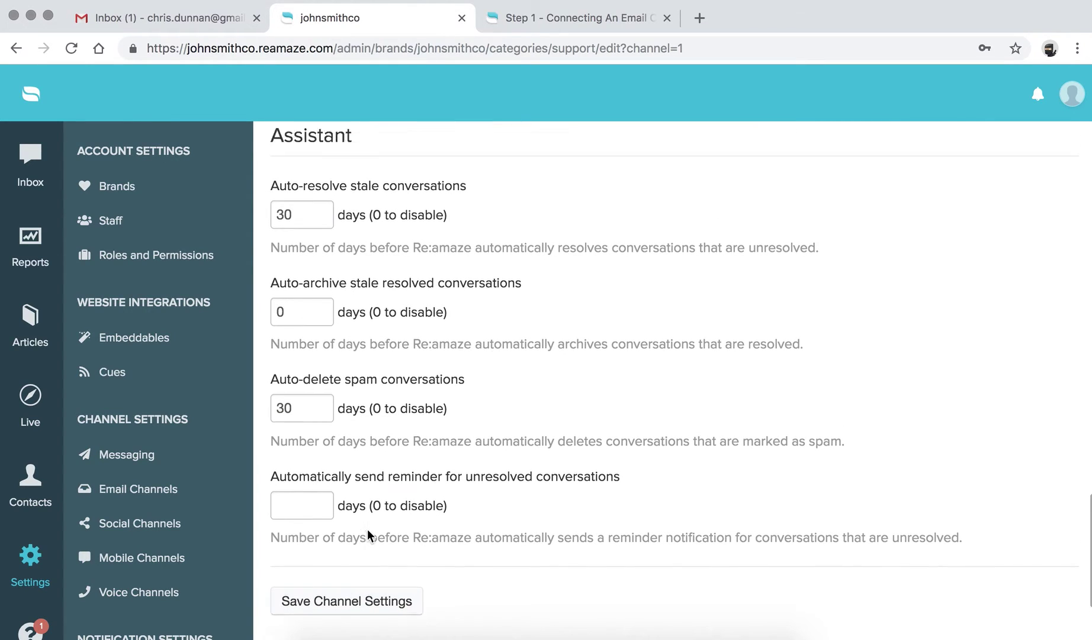
pyautogui.scroll(20, 366, 529)
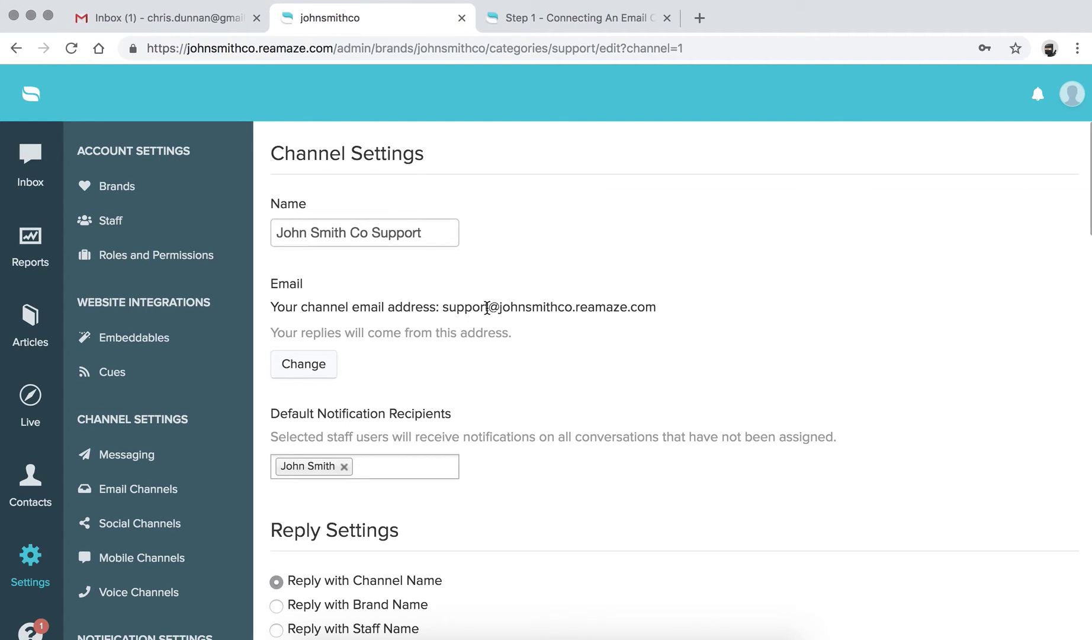
# Click Change under the channel's Email to start the custom address setup.
pyautogui.click(309, 366)
# Enter the Gmail address as the custom email and advance to the forwarding step.
pyautogui.click(464, 279)
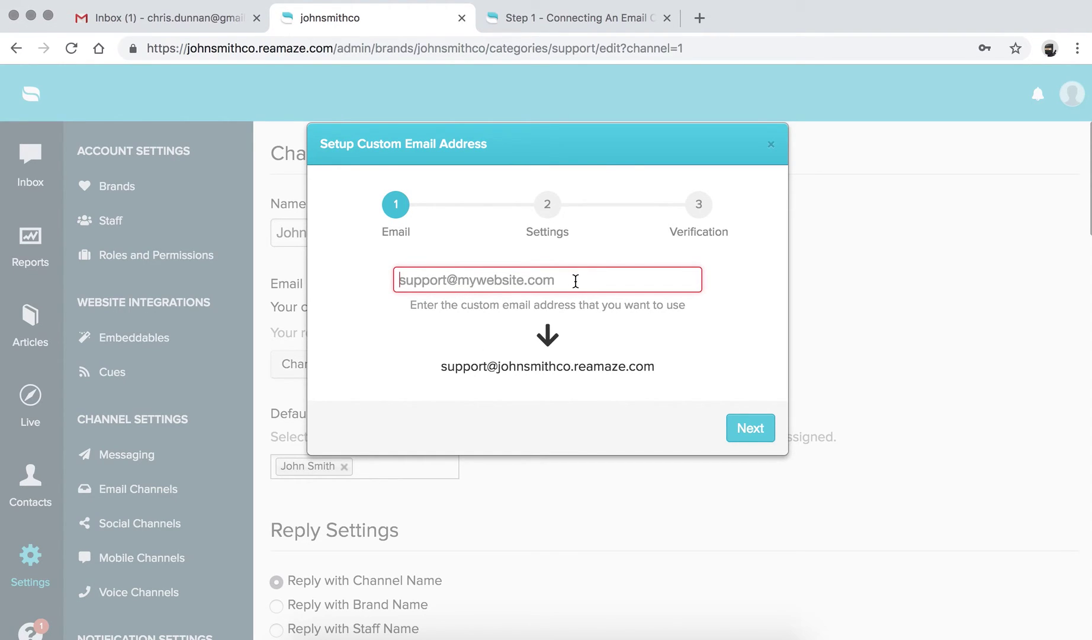
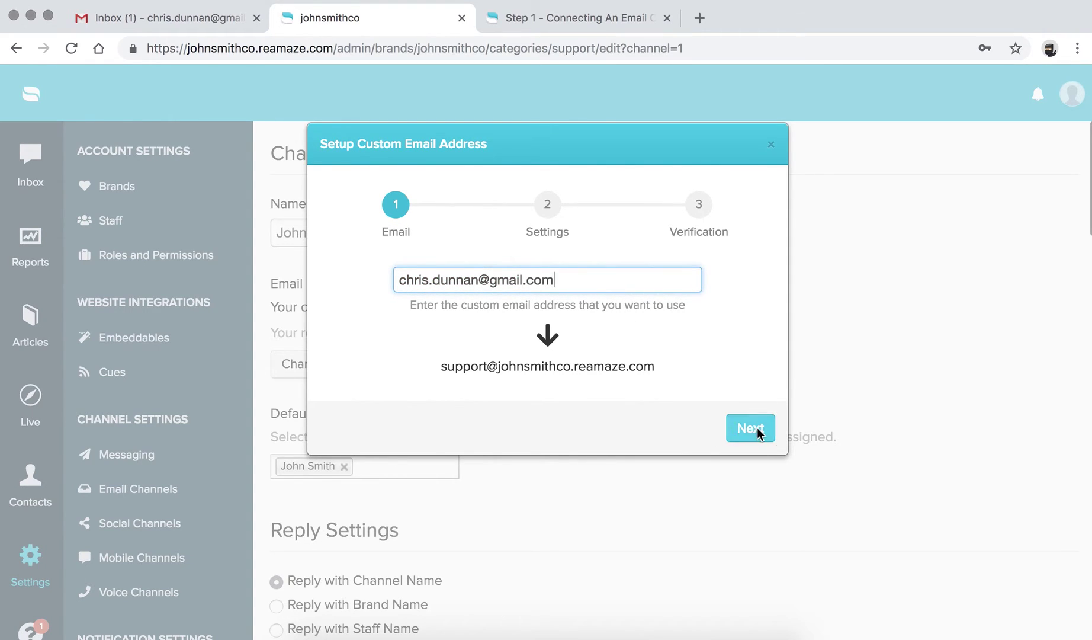
pyautogui.click(757, 428)
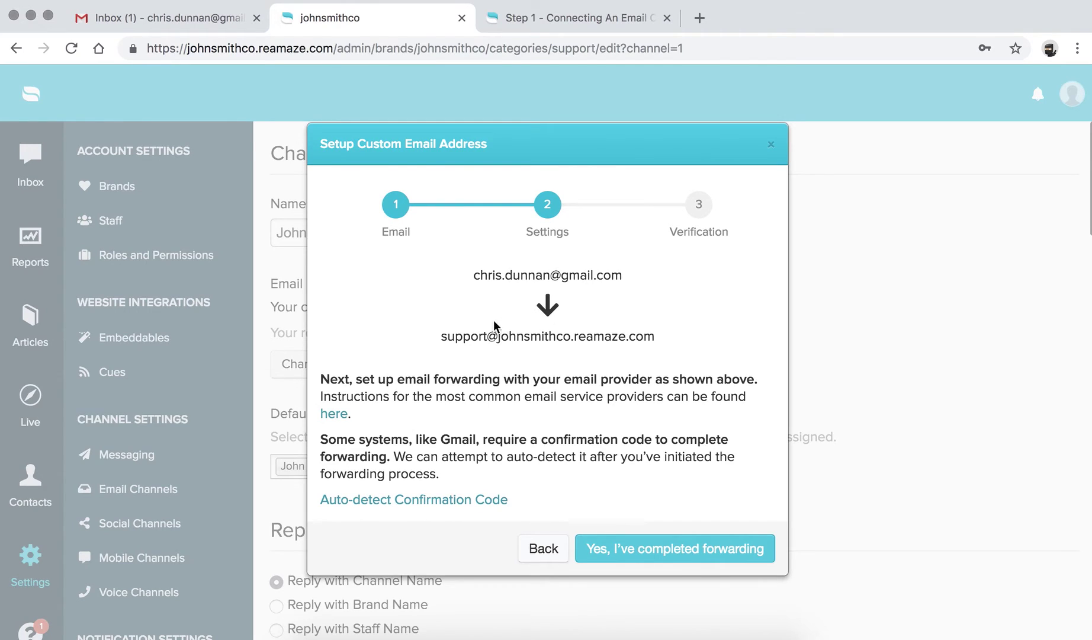
# Copy the Re:amaze support forwarding address and switch to the Gmail inbox tab.
pyautogui.moveTo(442, 336); pyautogui.dragTo(653, 337)
pyautogui.press('super+c')
pyautogui.click(481, 336)
pyautogui.click(452, 338)
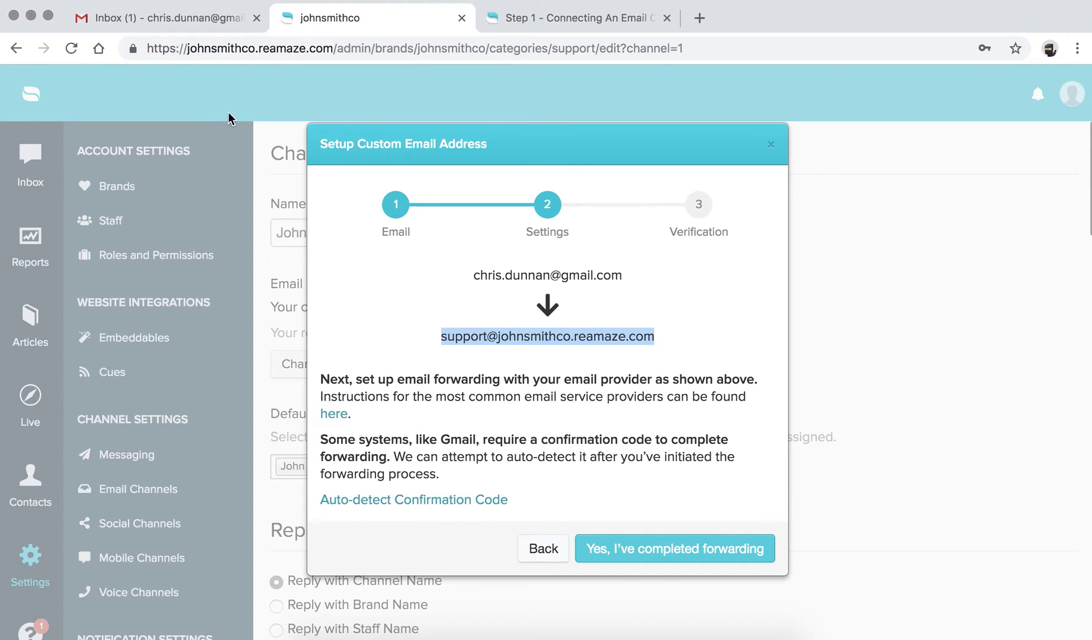
pyautogui.click(210, 17)
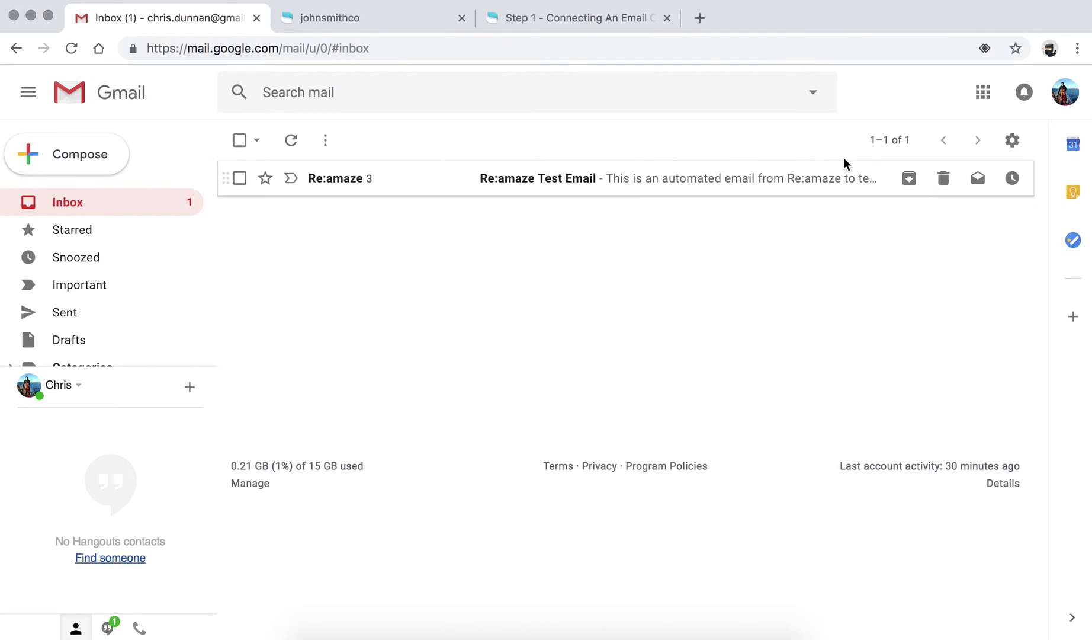
# Open Gmail's Forwarding and POP/IMAP settings.
pyautogui.click(1011, 141)
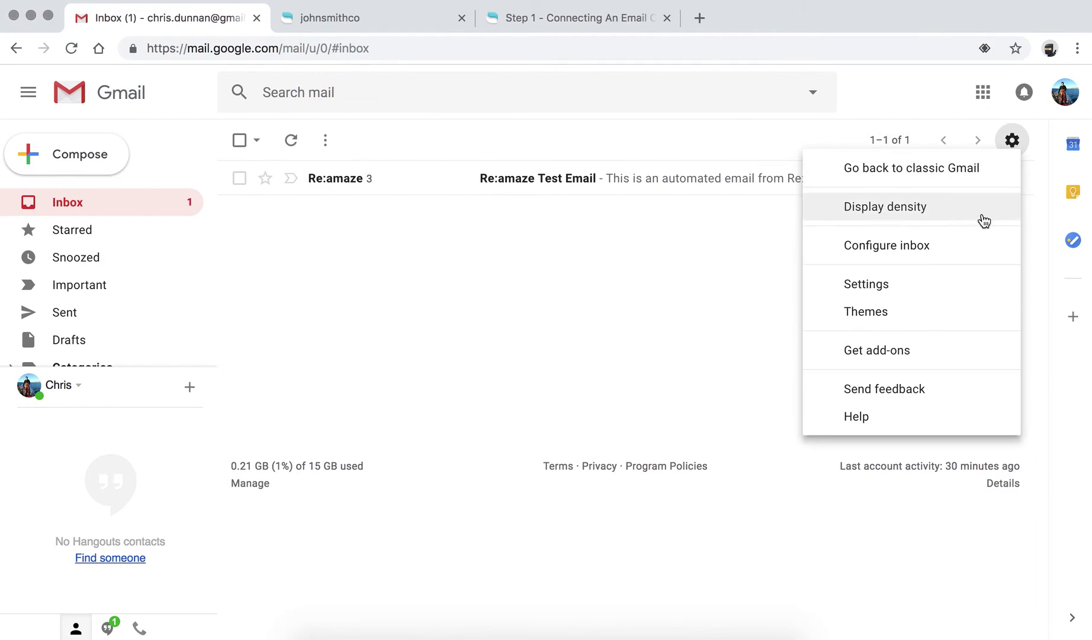
pyautogui.click(884, 294)
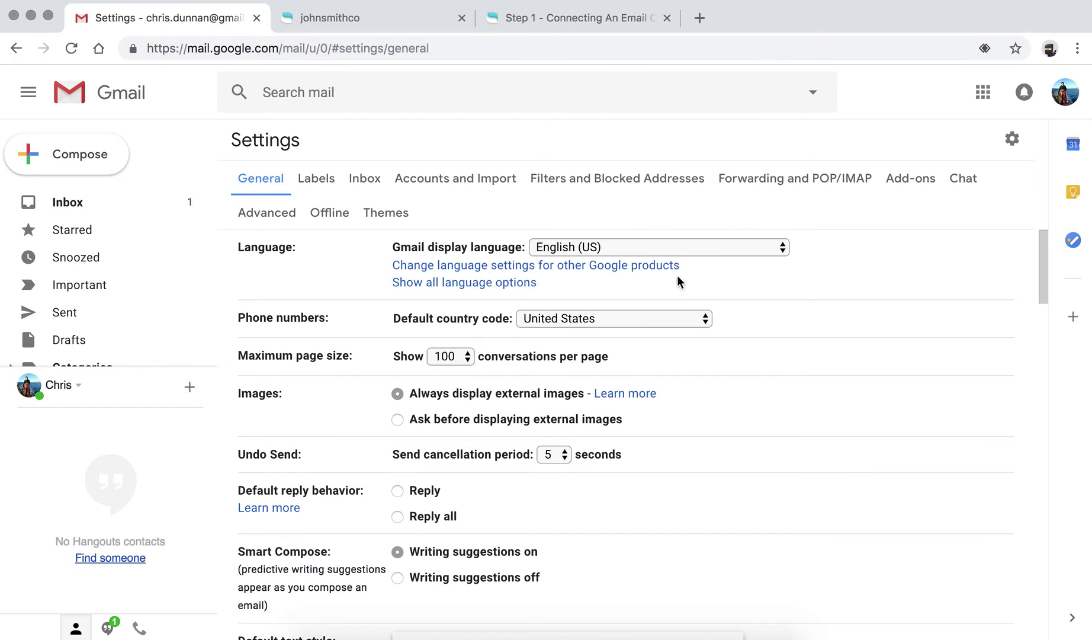
pyautogui.click(788, 180)
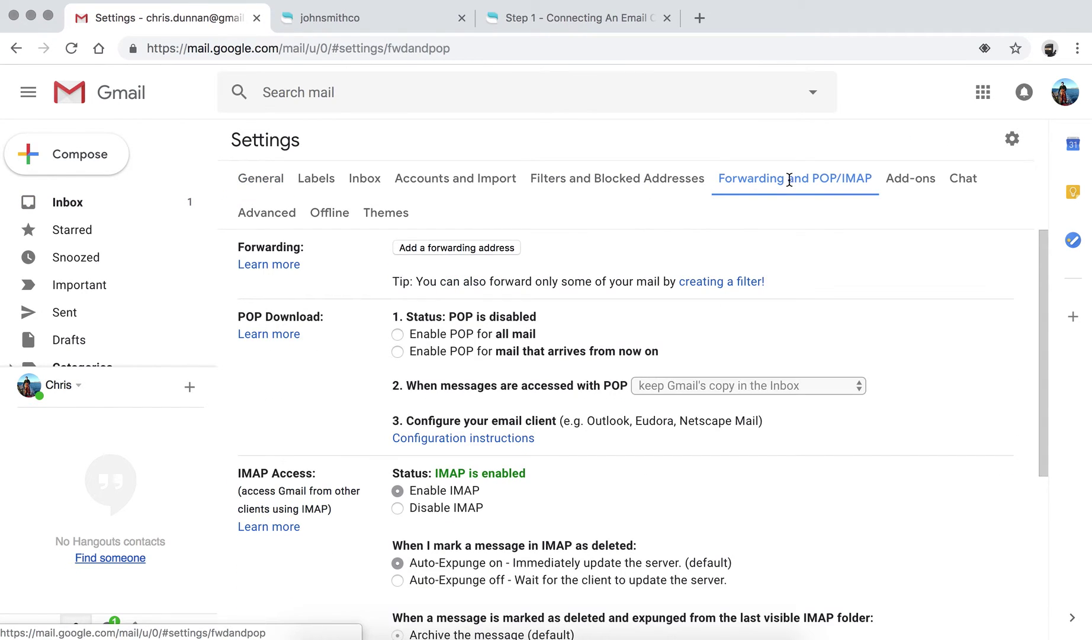
# Add the pasted Re:amaze address as a forwarding address and acknowledge the confirmation-code notice.
pyautogui.click(411, 249)
pyautogui.click(449, 346)
pyautogui.press('super+v')
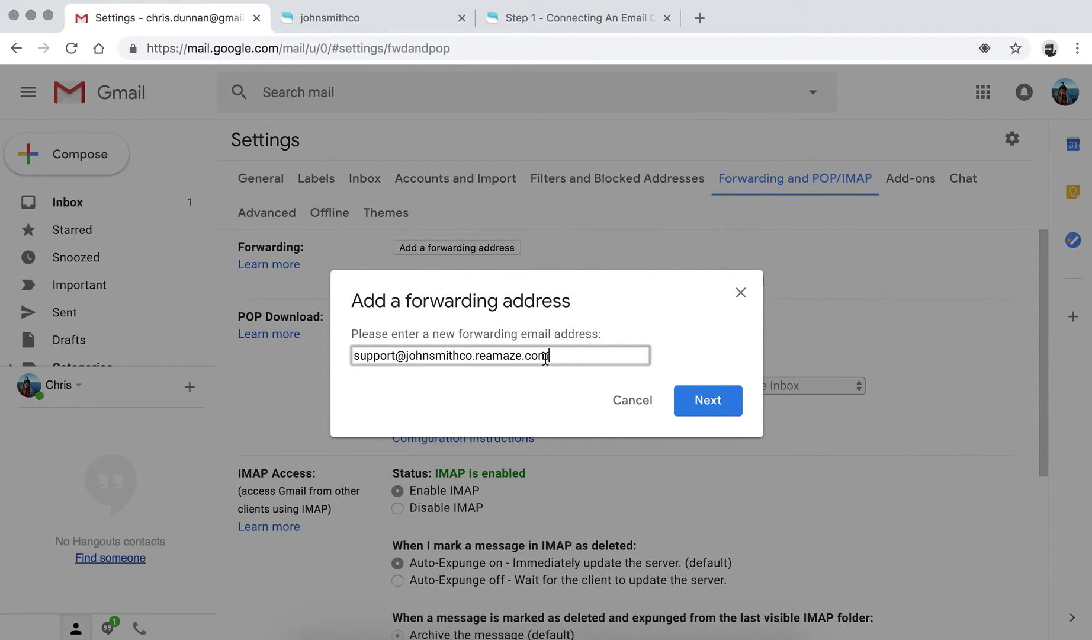
pyautogui.click(701, 401)
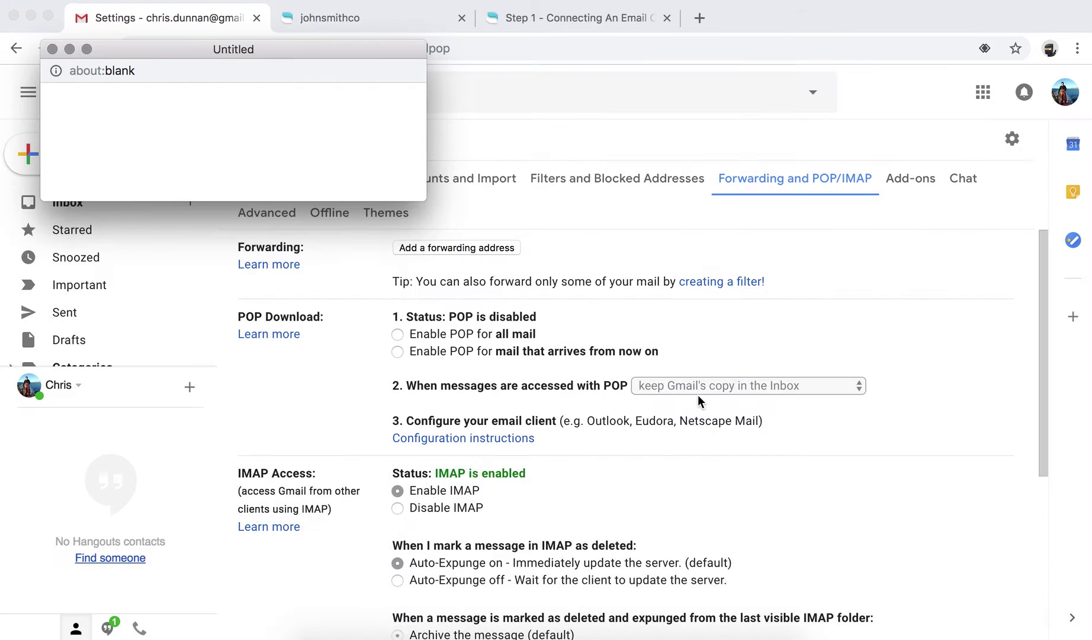
pyautogui.click(83, 127)
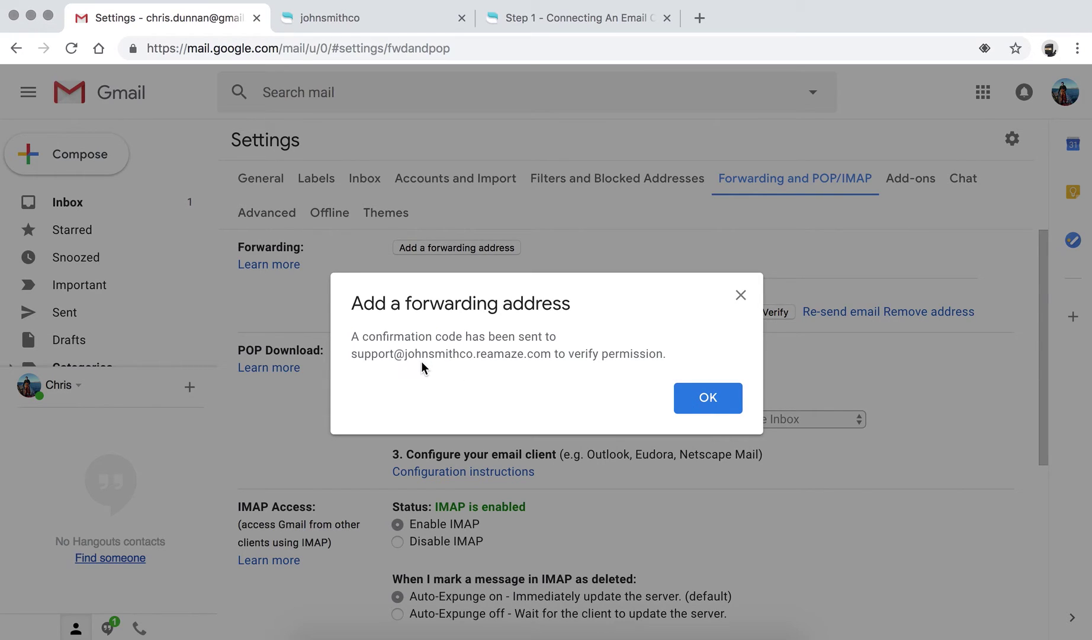
pyautogui.click(702, 407)
# Auto-detect Gmail's forwarding confirmation code in Re:amaze and copy the detected code.
pyautogui.click(407, 21)
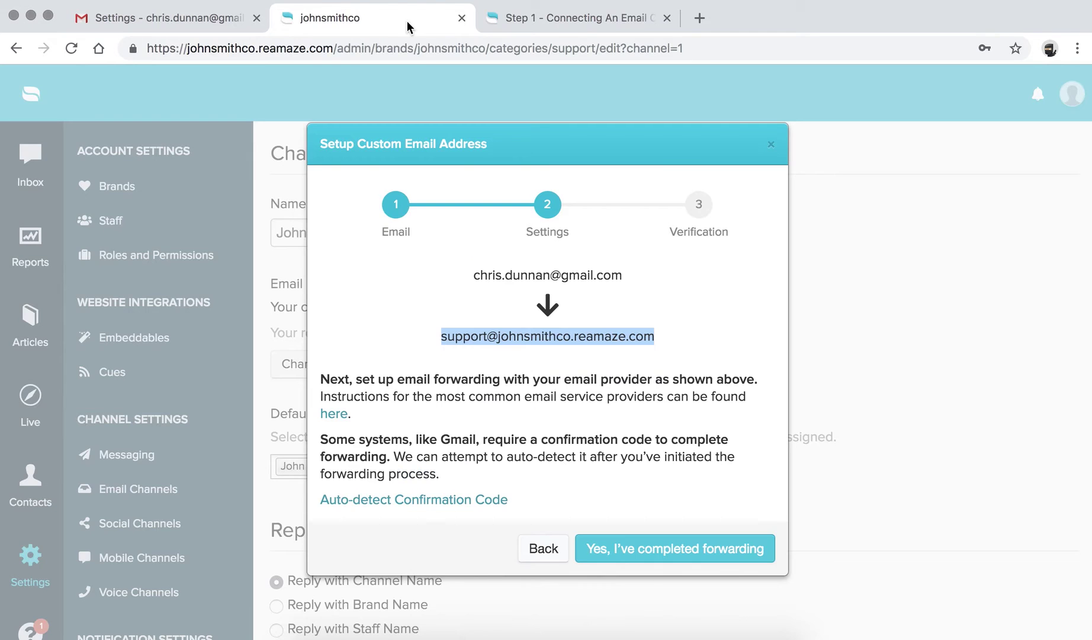
pyautogui.click(518, 337)
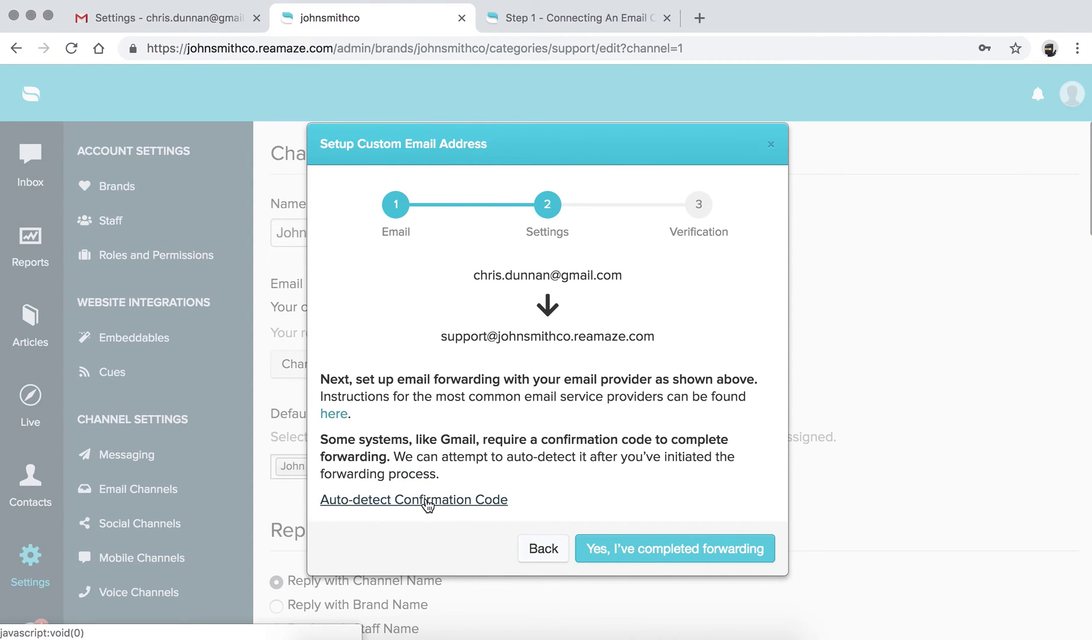
pyautogui.click(401, 503)
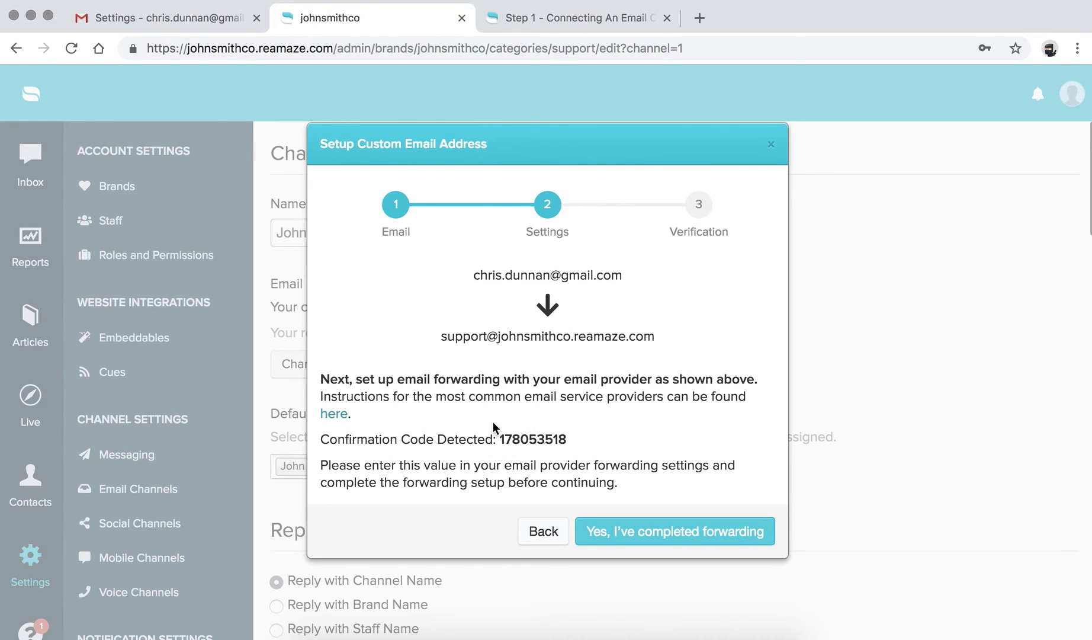
pyautogui.doubleClick(539, 437)
pyautogui.press('super+c')
pyautogui.click(559, 31)
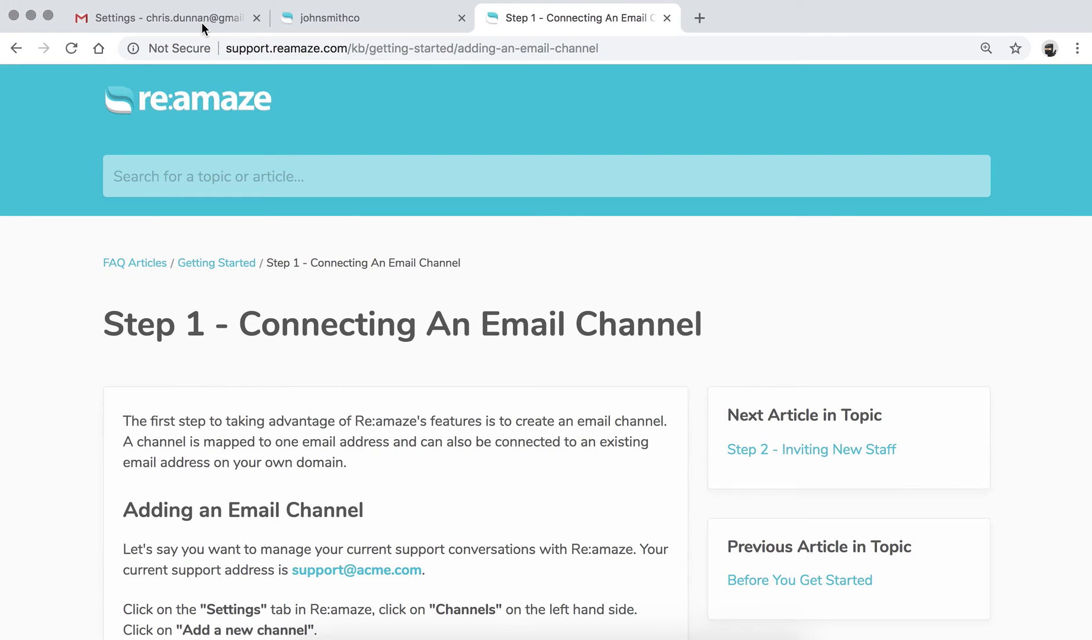
# Paste the confirmation code into Gmail and verify the Re:amaze forwarding address.
pyautogui.click(201, 22)
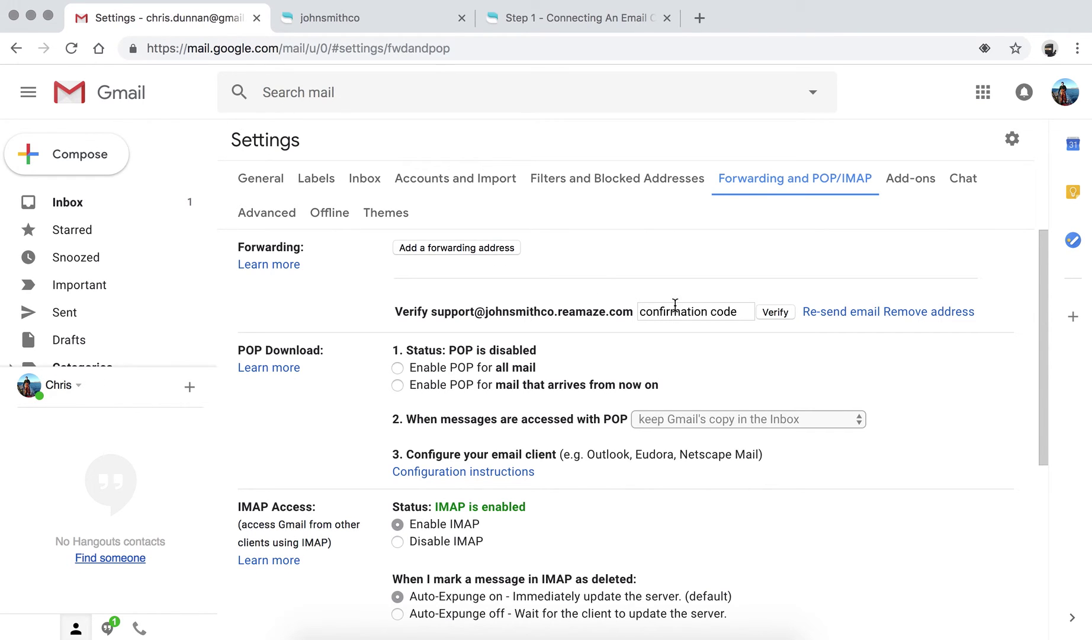
pyautogui.click(704, 311)
pyautogui.press('super+v')
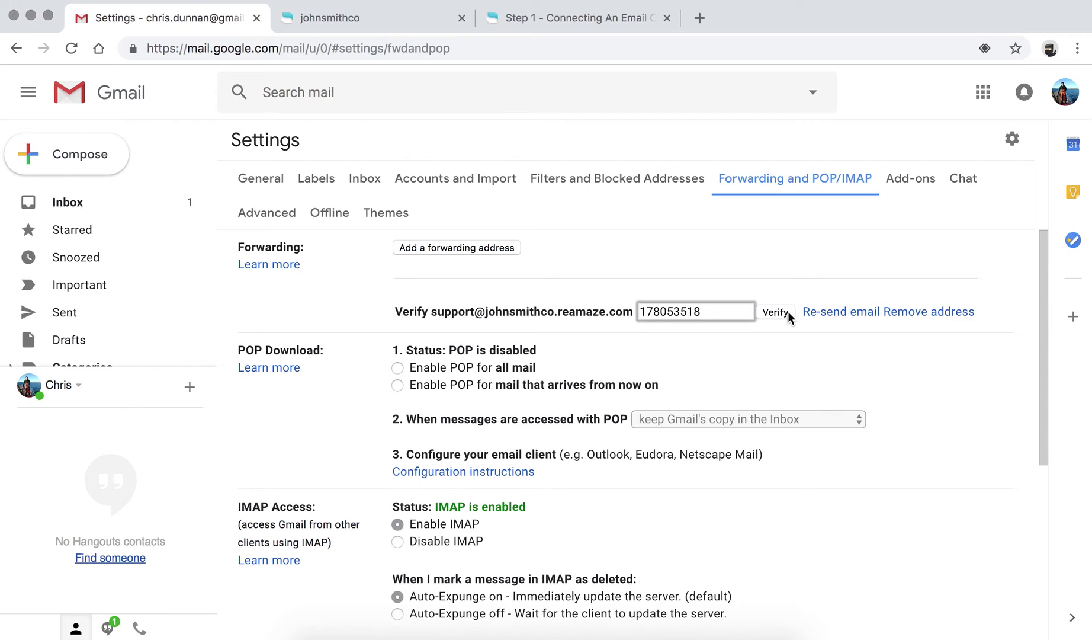
pyautogui.click(782, 314)
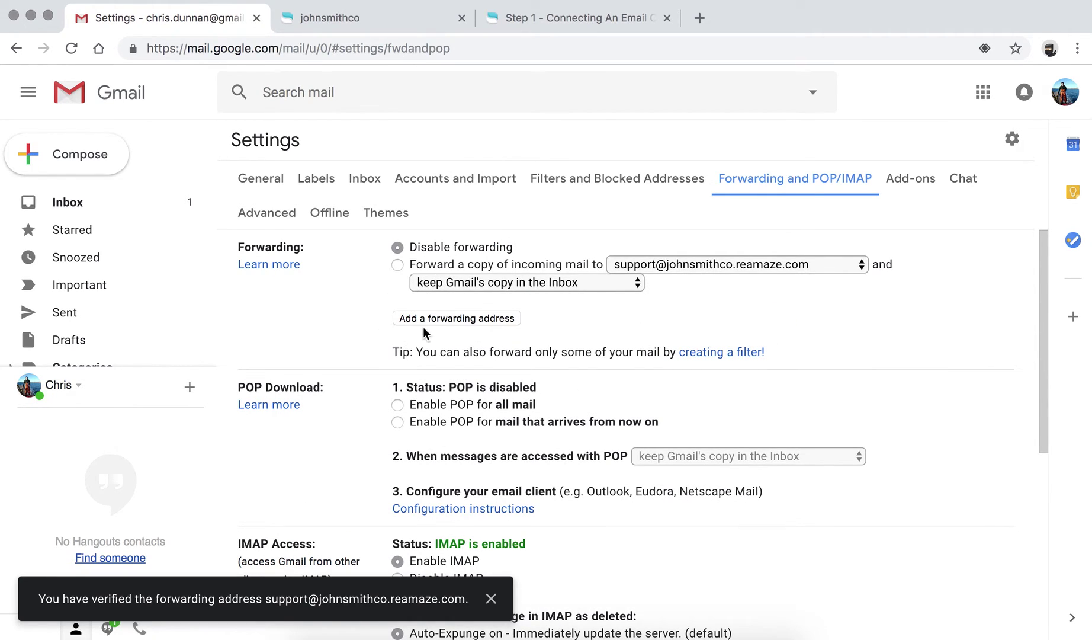
# Forward a copy of incoming mail to the Re:amaze address, keeping Gmail's copy, and save.
pyautogui.click(397, 264)
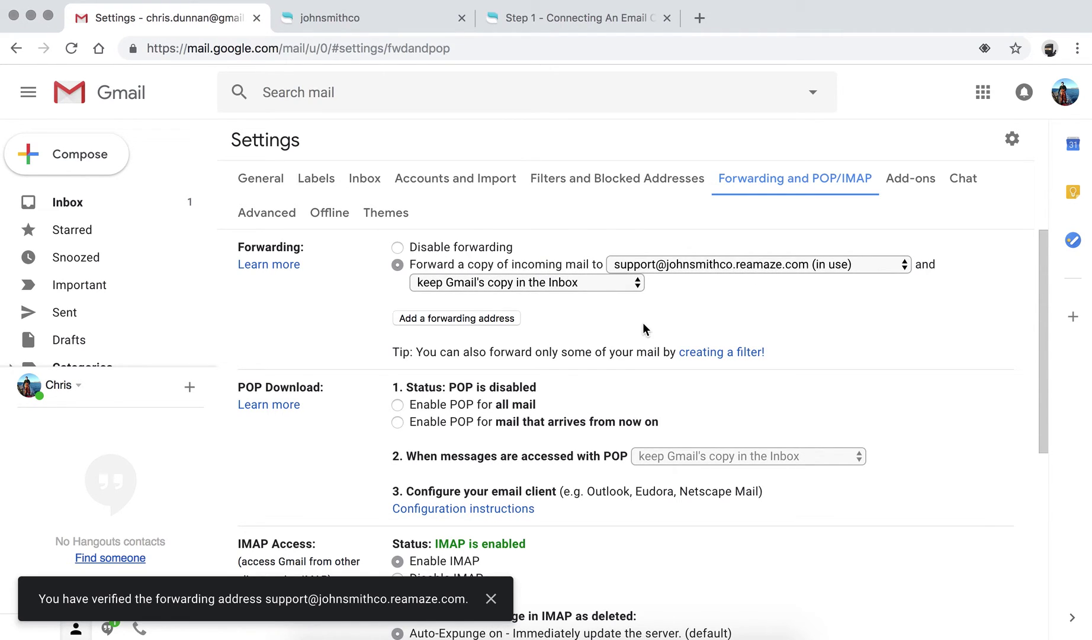
pyautogui.scroll(-6, 643, 323)
pyautogui.click(600, 549)
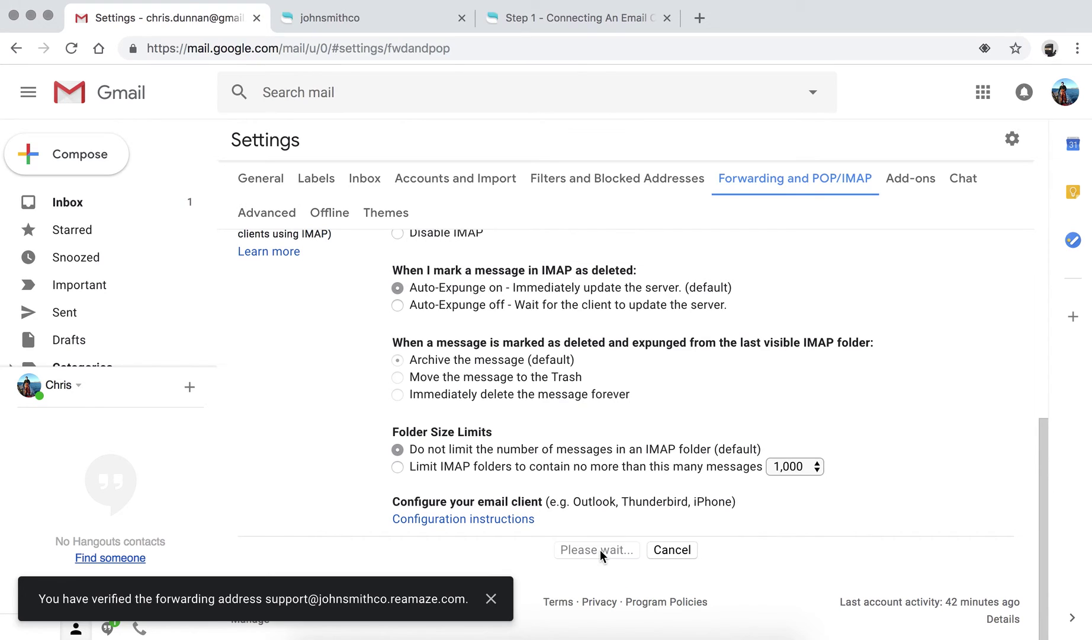
pyautogui.click(373, 17)
# Confirm forwarding is completed, dismiss the success message, and save the Re:amaze channel settings.
pyautogui.click(632, 409)
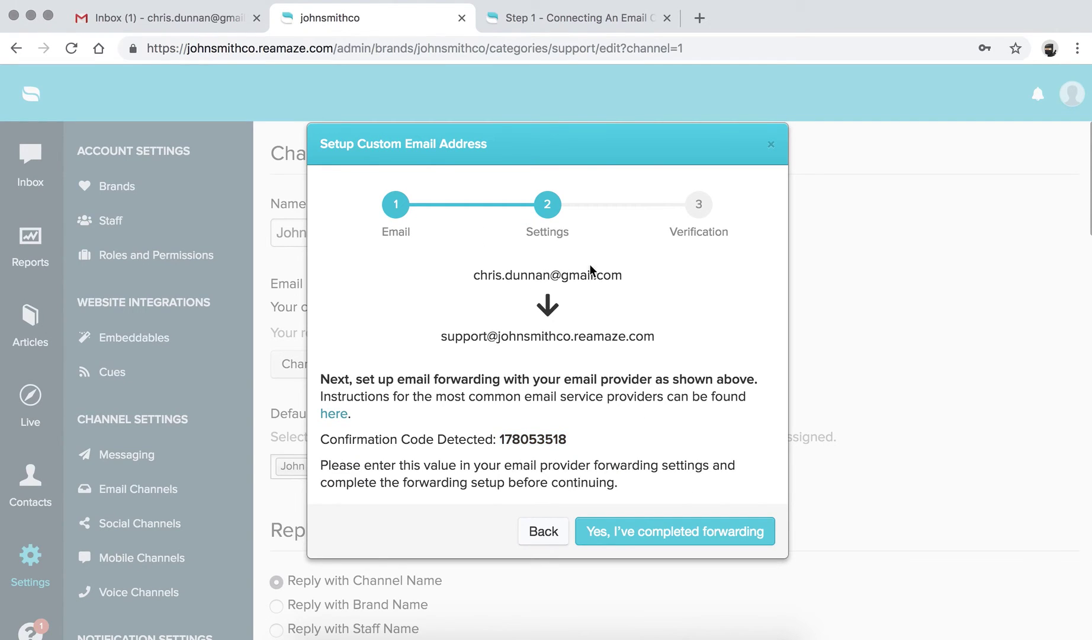
pyautogui.click(639, 534)
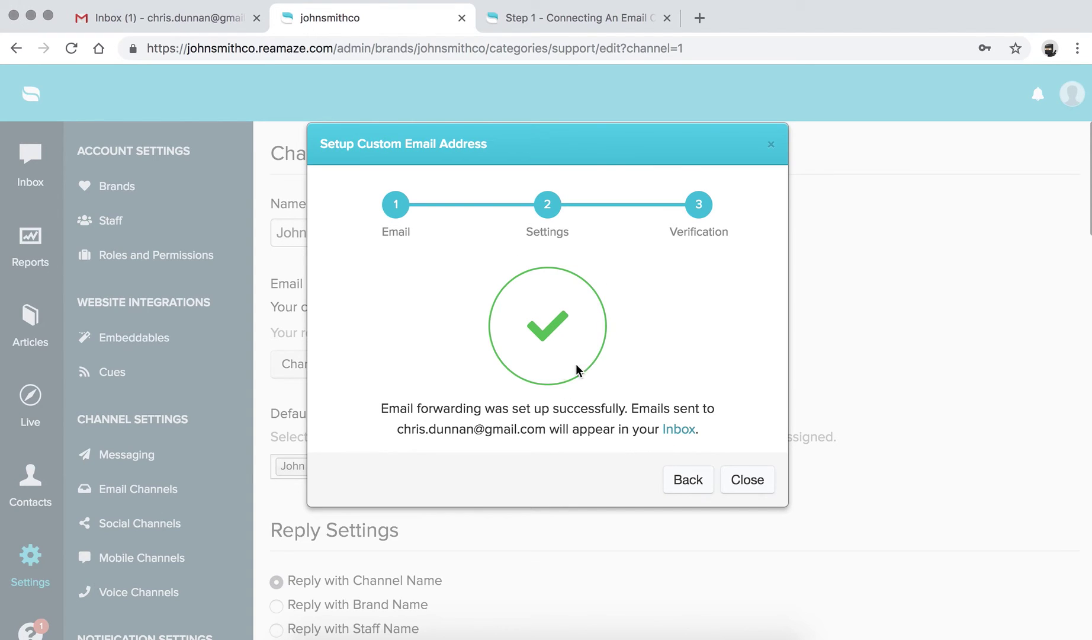
pyautogui.click(749, 483)
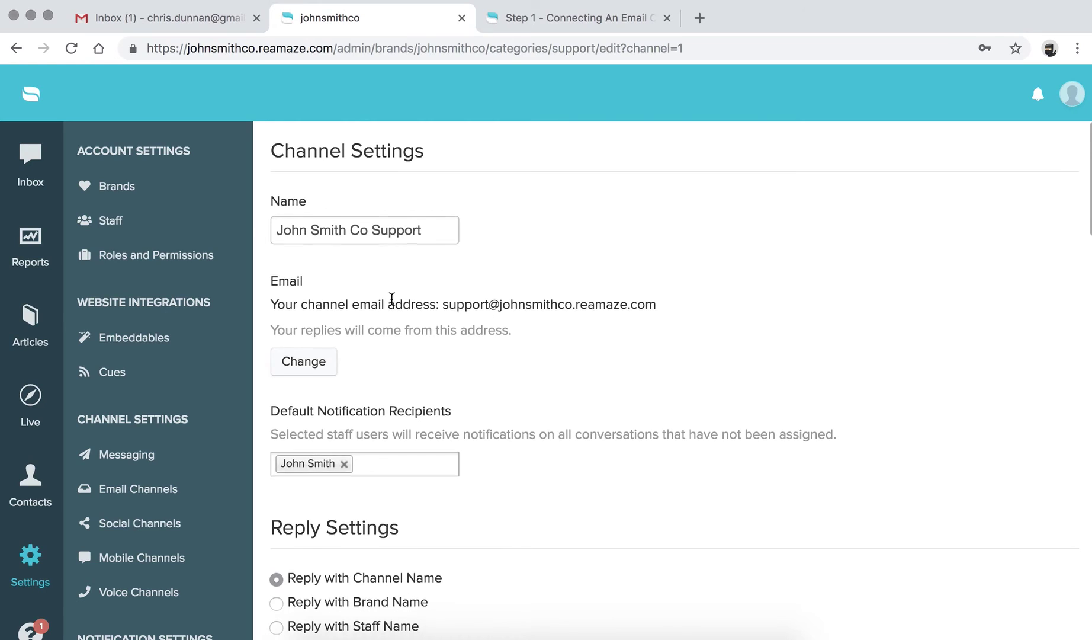
pyautogui.scroll(-2, 392, 304)
pyautogui.scroll(-15, 391, 302)
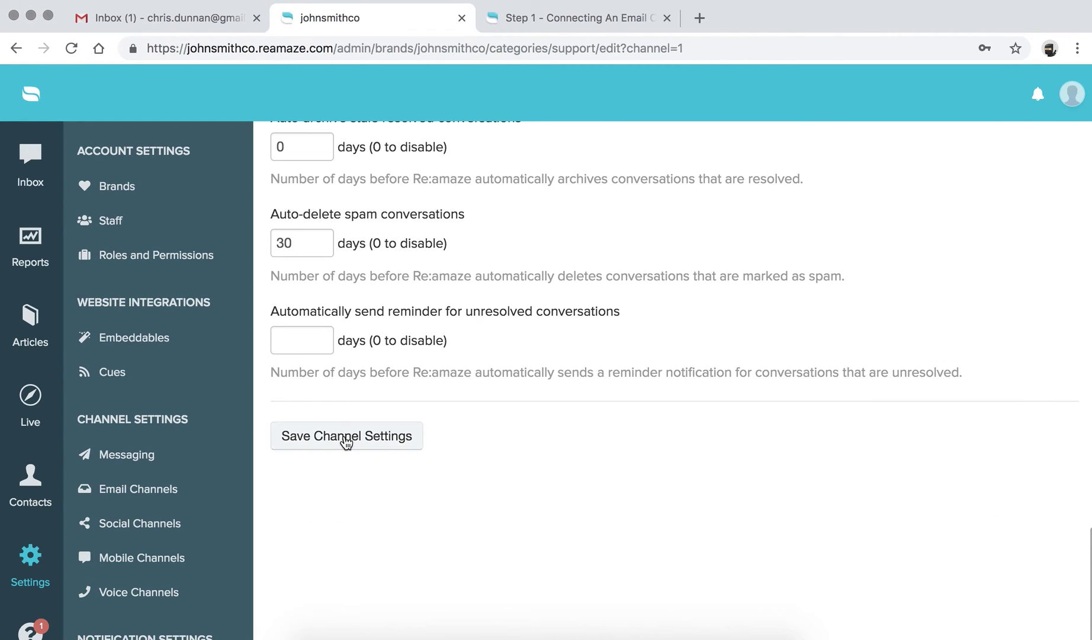
pyautogui.click(346, 438)
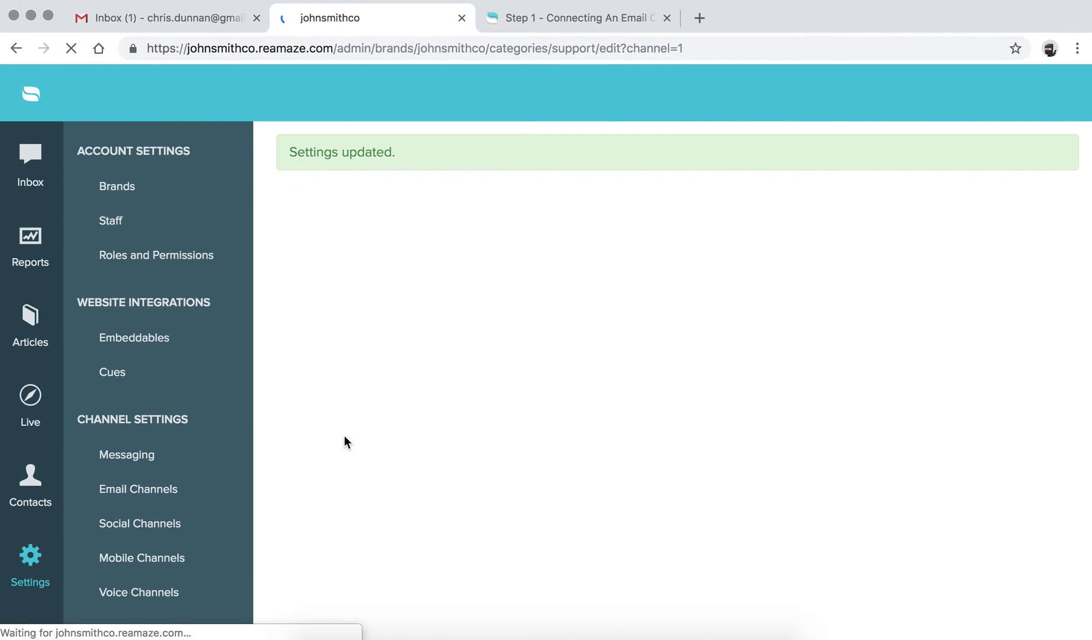
# Check the Re:amaze conversation inbox, then refresh the Gmail inbox for new mail.
pyautogui.click(36, 160)
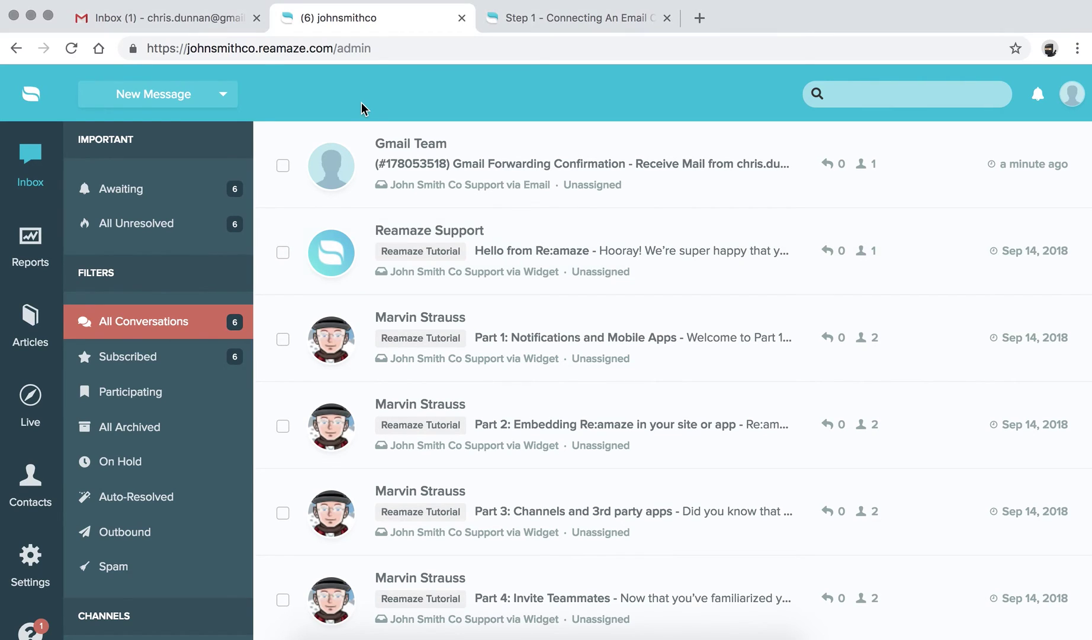
pyautogui.click(210, 19)
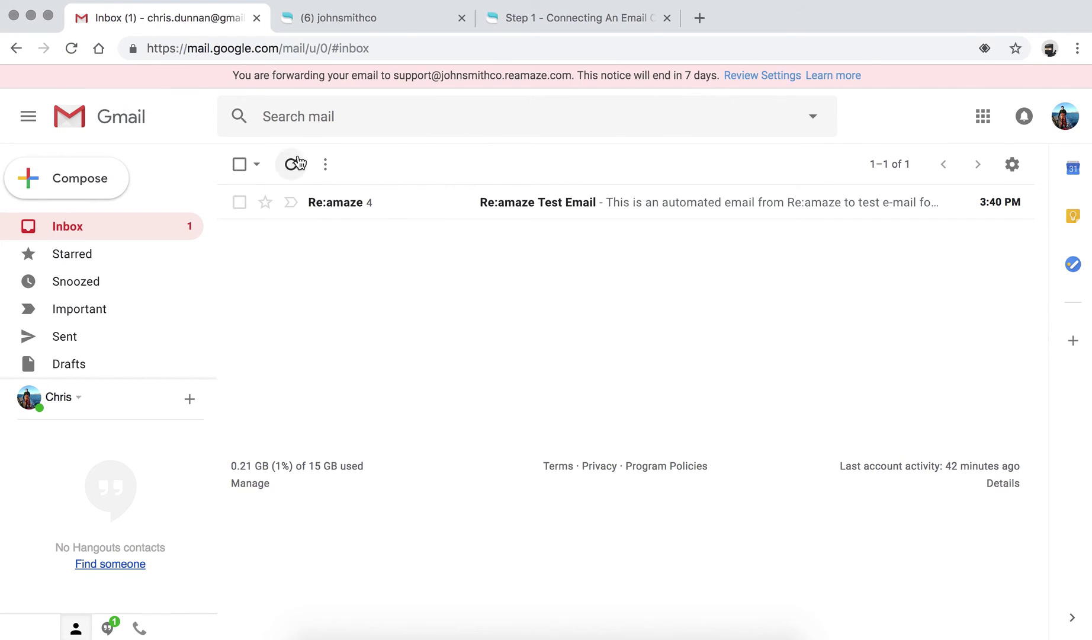
pyautogui.click(290, 164)
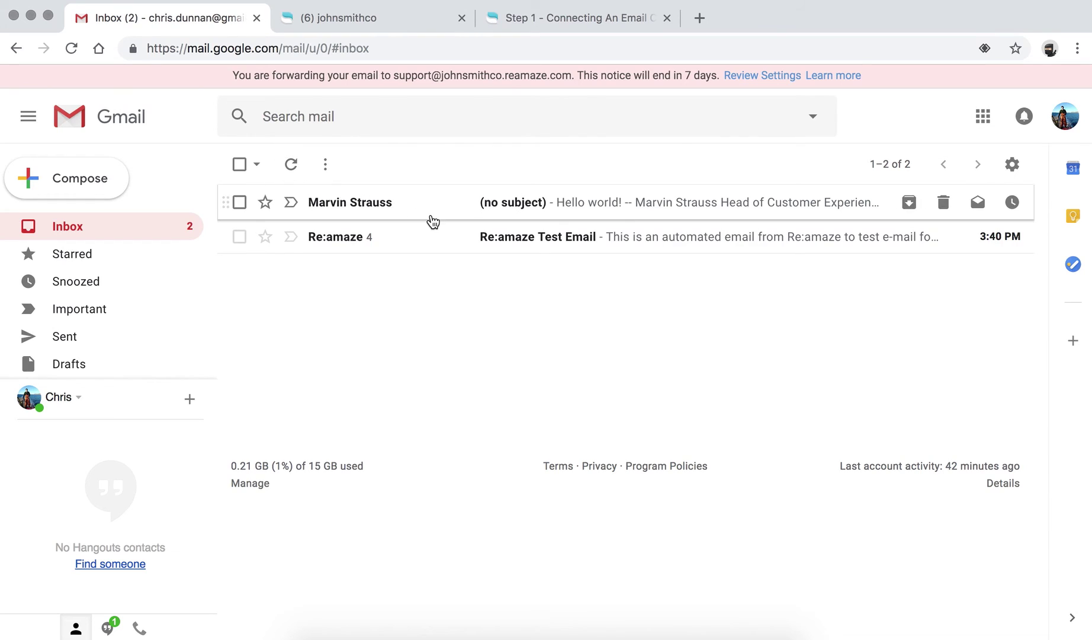
# Open the no-subject 'Hello world!' test email in Gmail and look over its message.
pyautogui.click(504, 205)
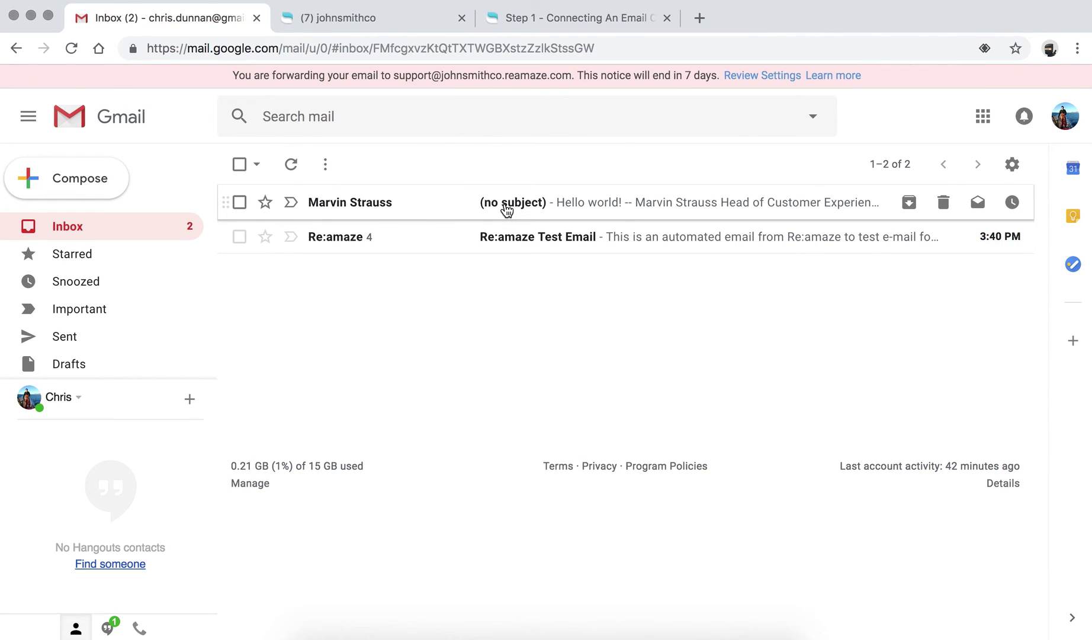
pyautogui.moveTo(273, 300); pyautogui.dragTo(375, 299)
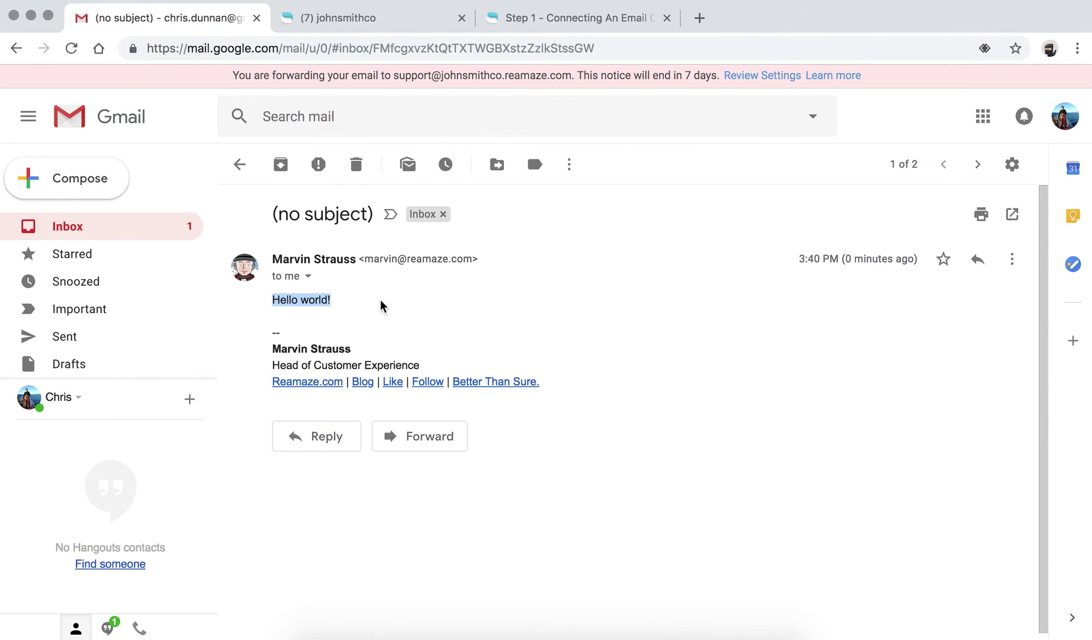
pyautogui.click(384, 304)
pyautogui.click(356, 22)
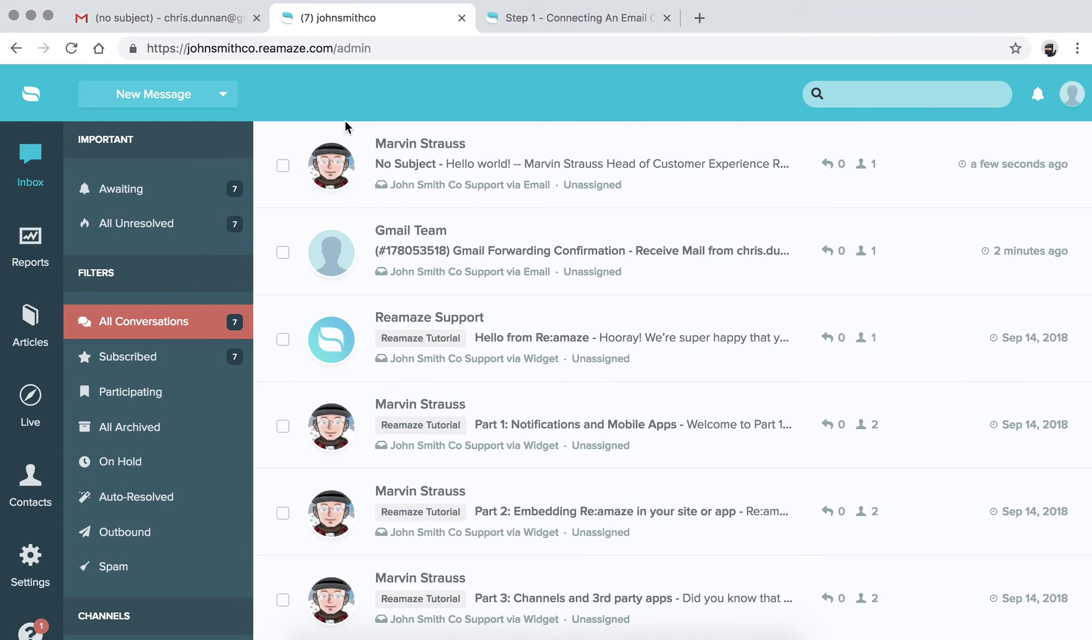
pyautogui.click(390, 167)
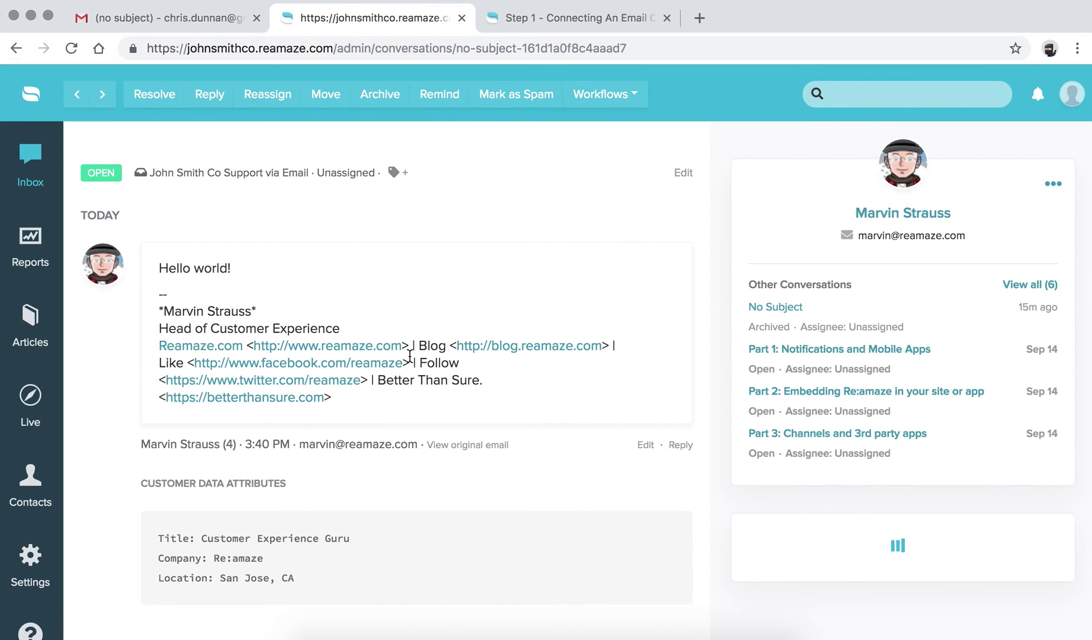
pyautogui.scroll(-5, 410, 355)
pyautogui.scroll(5, 410, 356)
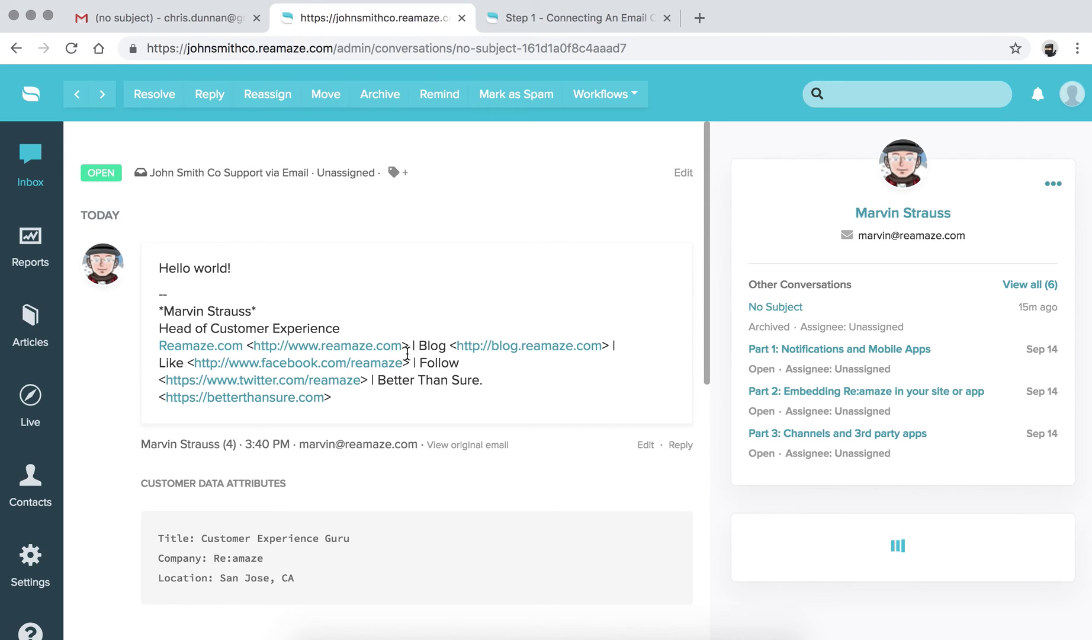
pyautogui.click(30, 163)
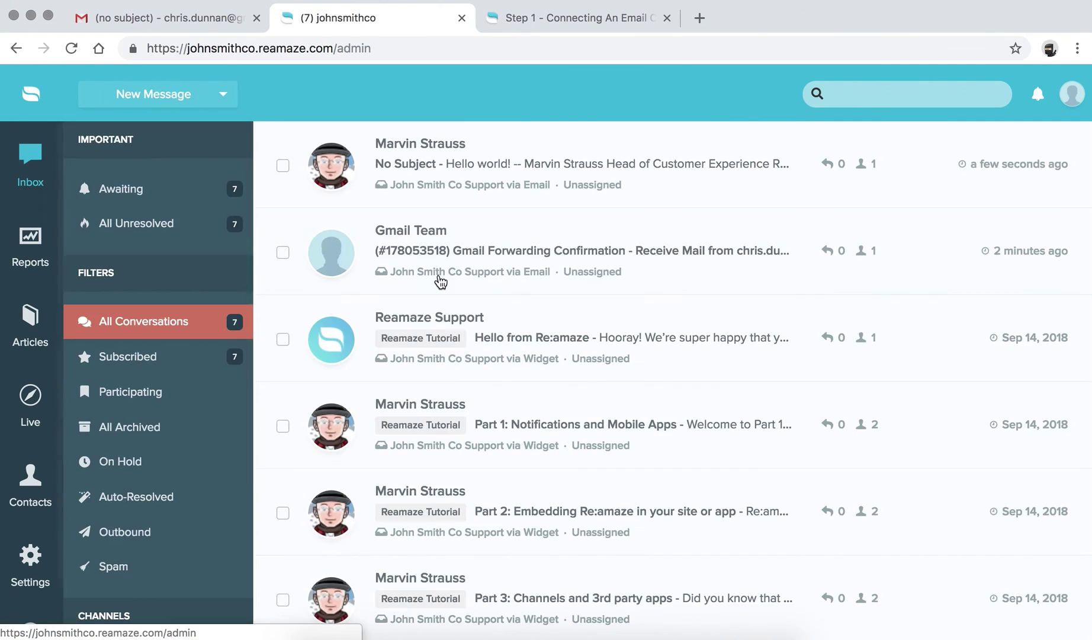
# Open the Gmail Forwarding Confirmation conversation and read through the message.
pyautogui.click(446, 252)
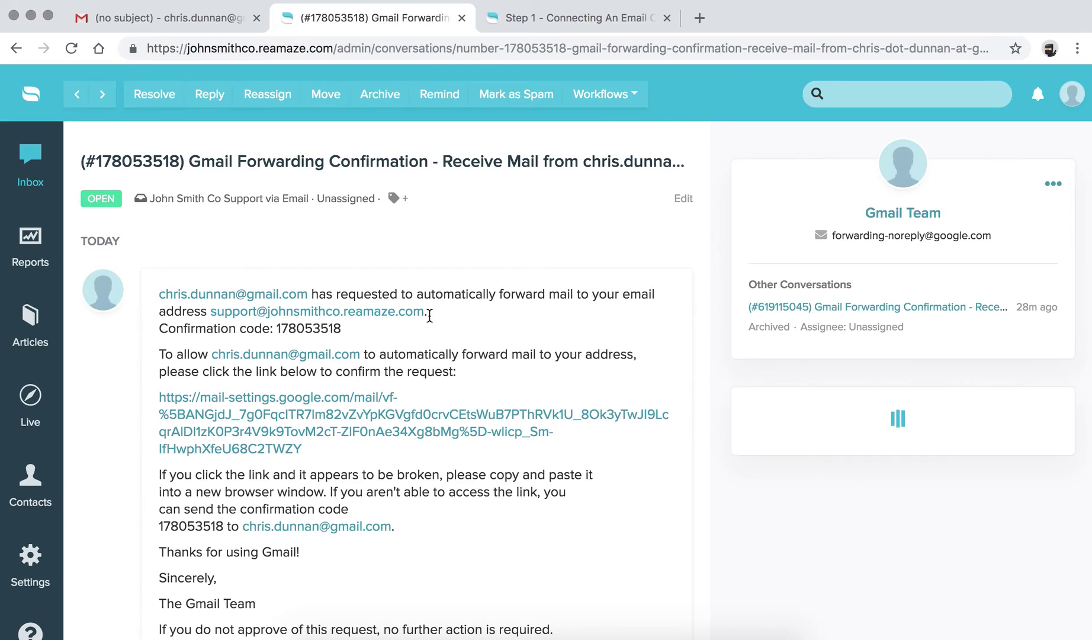
pyautogui.scroll(-4, 430, 321)
pyautogui.scroll(-3, 438, 323)
pyautogui.scroll(5, 438, 323)
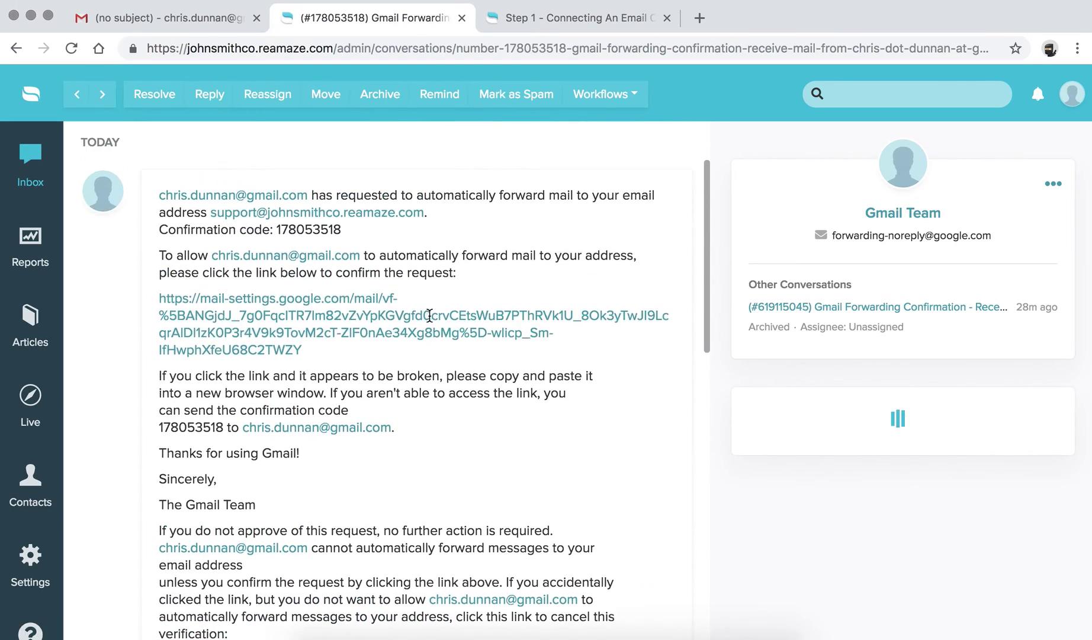
pyautogui.scroll(-10, 296, 277)
pyautogui.scroll(5, 343, 375)
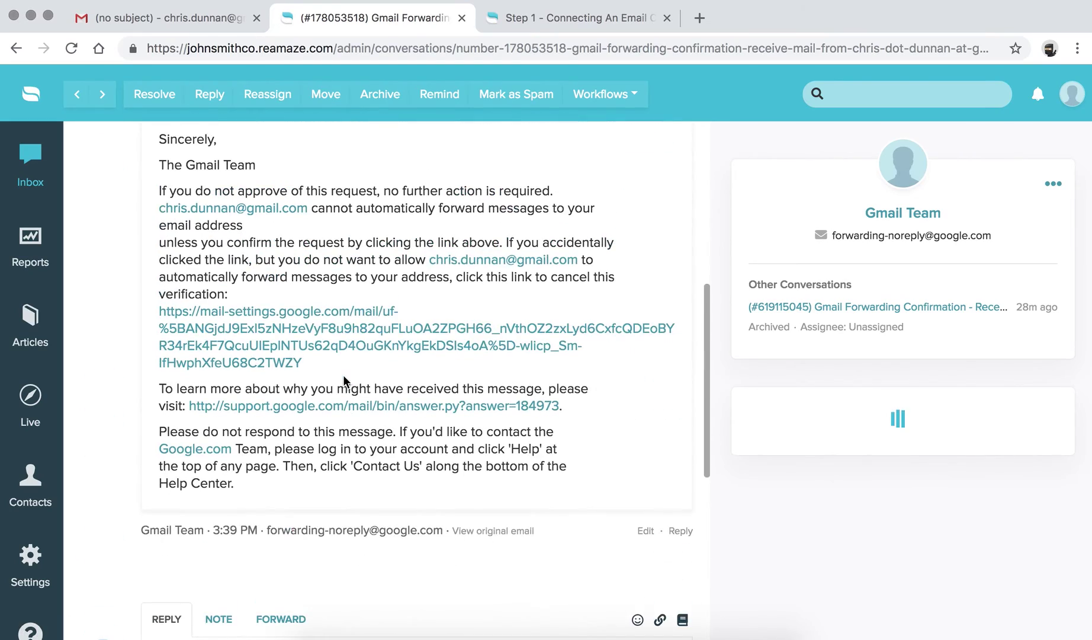
# View the original forwarding confirmation email with its confirmation link, then close the preview.
pyautogui.click(487, 531)
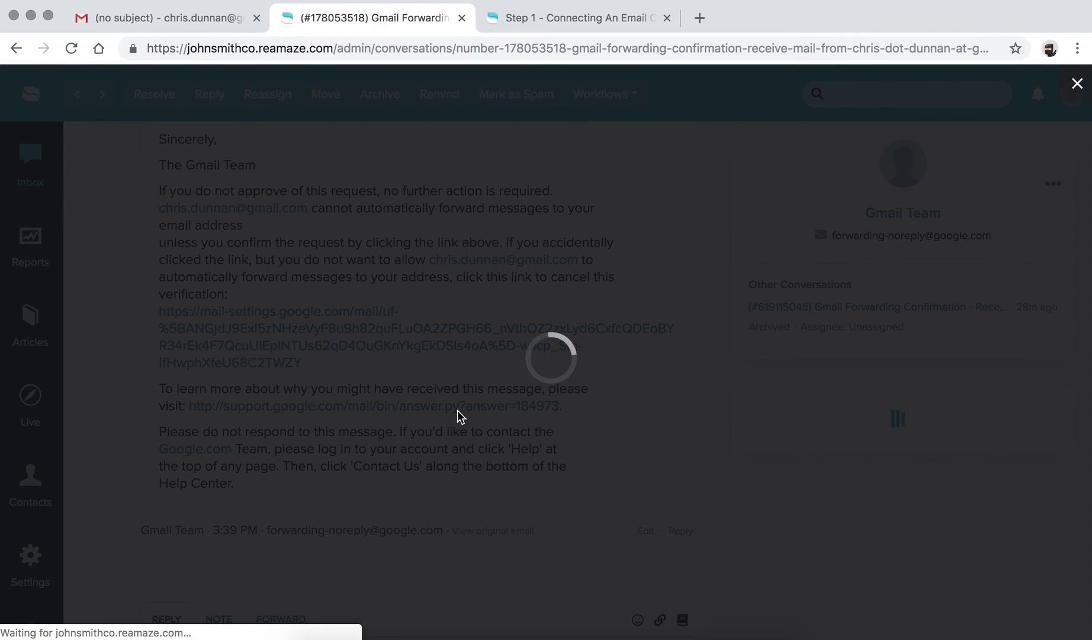
pyautogui.scroll(-1, 385, 344)
pyautogui.scroll(1, 385, 343)
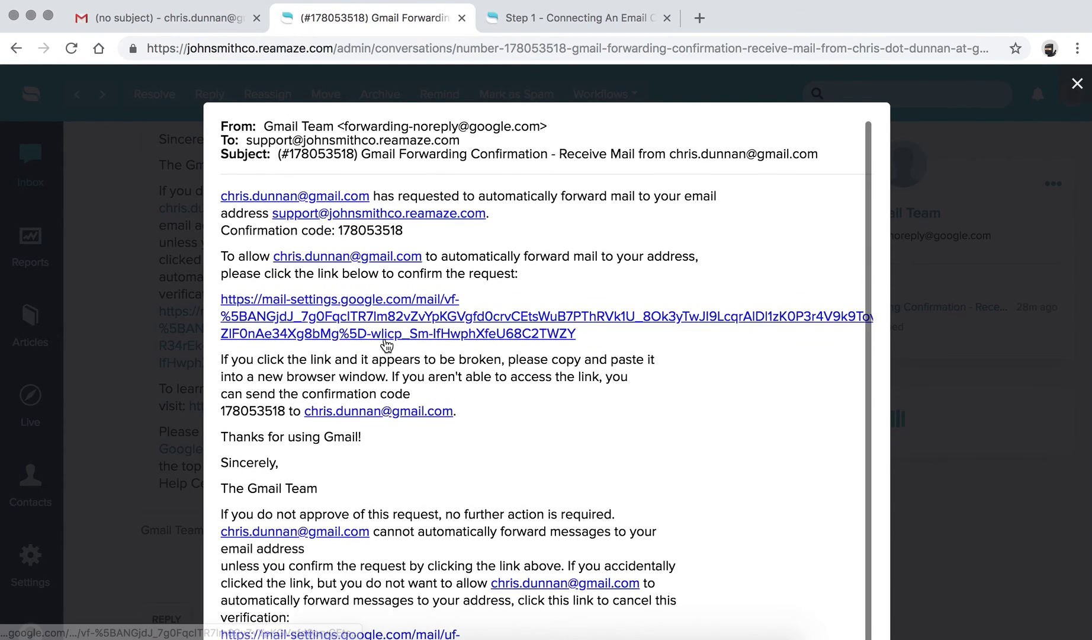
pyautogui.scroll(-1, 385, 340)
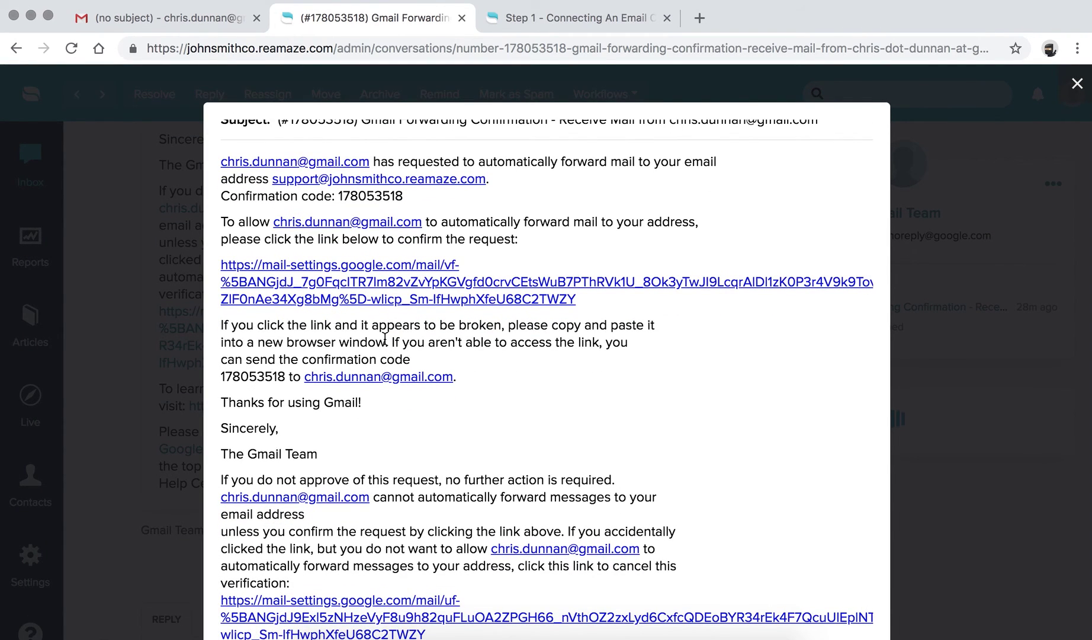
pyautogui.scroll(1, 385, 337)
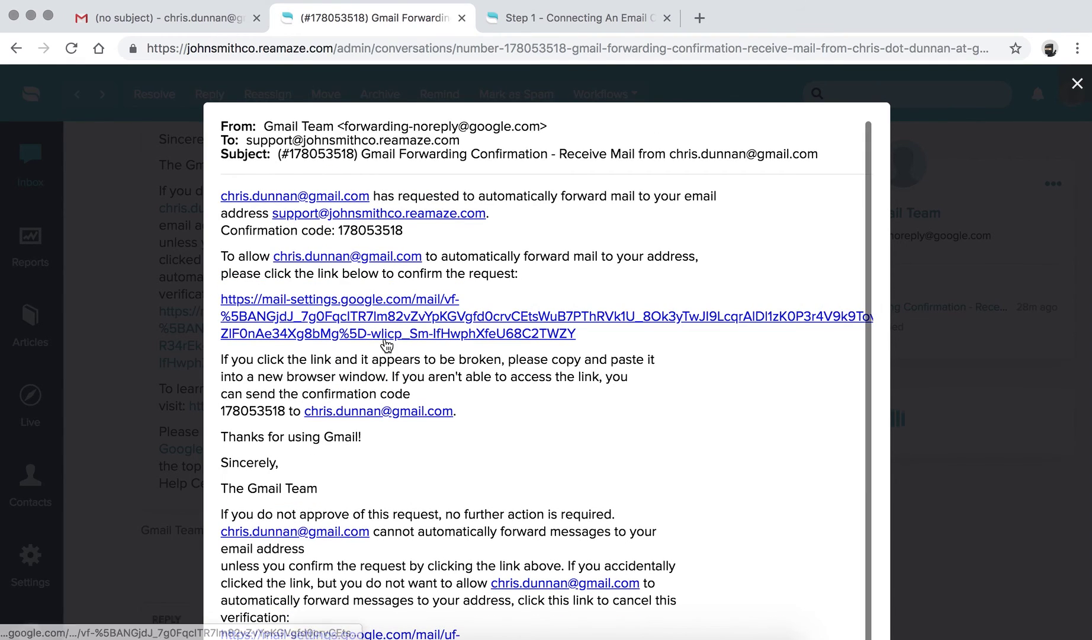
pyautogui.click(954, 145)
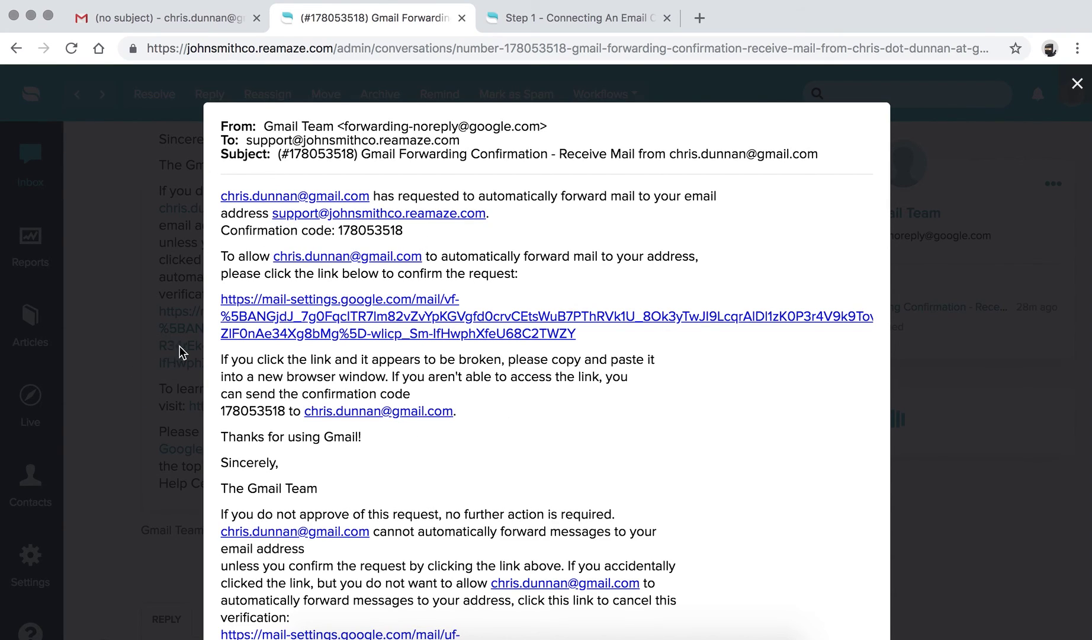
pyautogui.click(1079, 86)
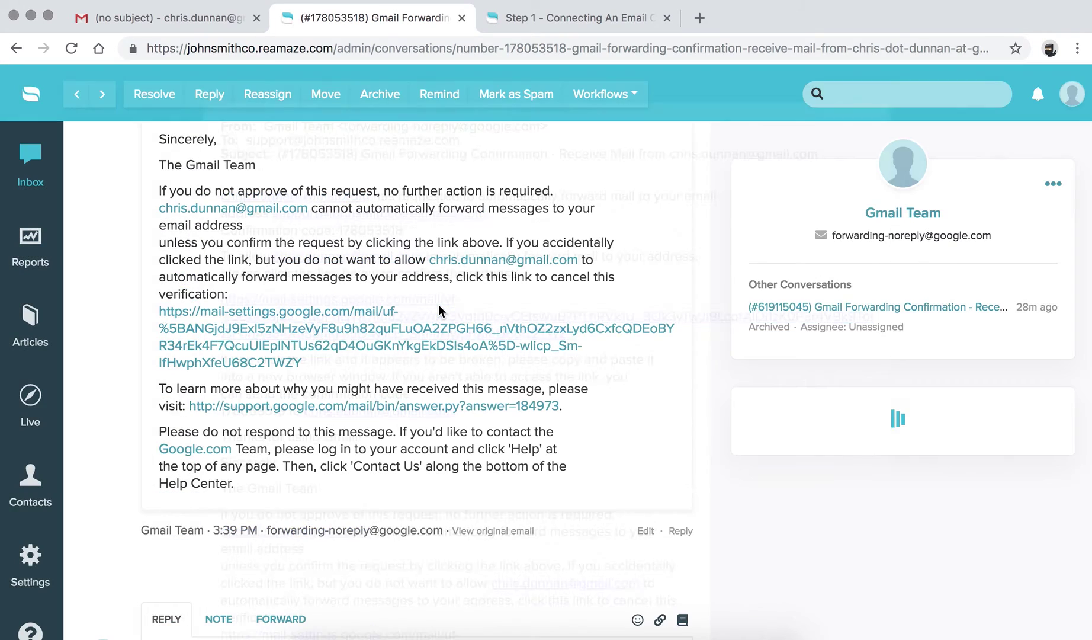
# Review the confirmation conversation once more and return to the conversation inbox.
pyautogui.scroll(4, 507, 310)
pyautogui.scroll(5, 439, 305)
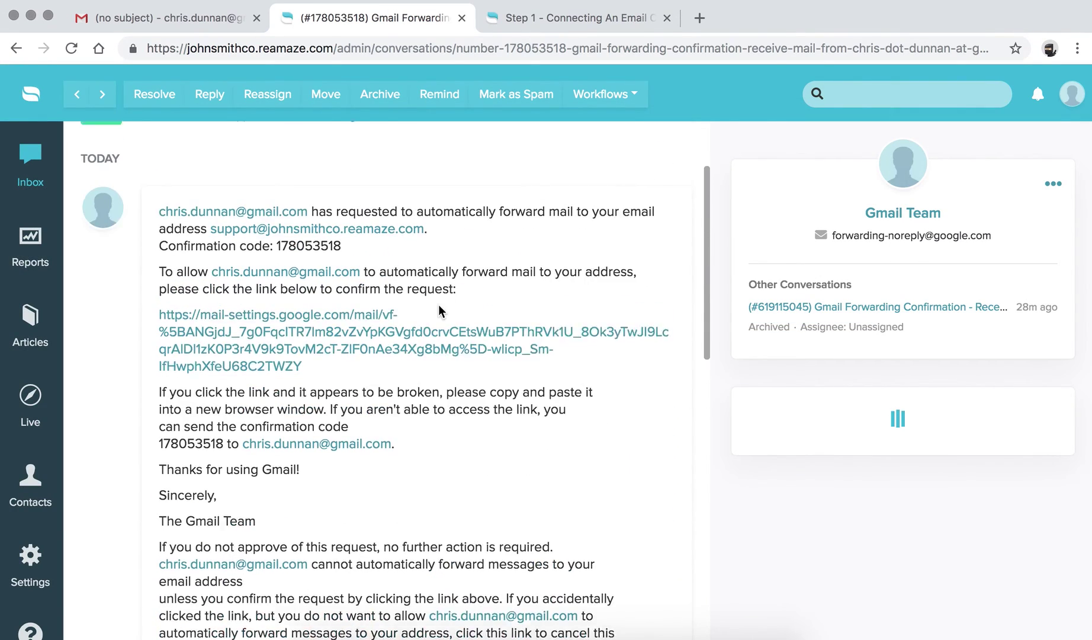
pyautogui.scroll(-3, 438, 304)
pyautogui.scroll(1, 440, 312)
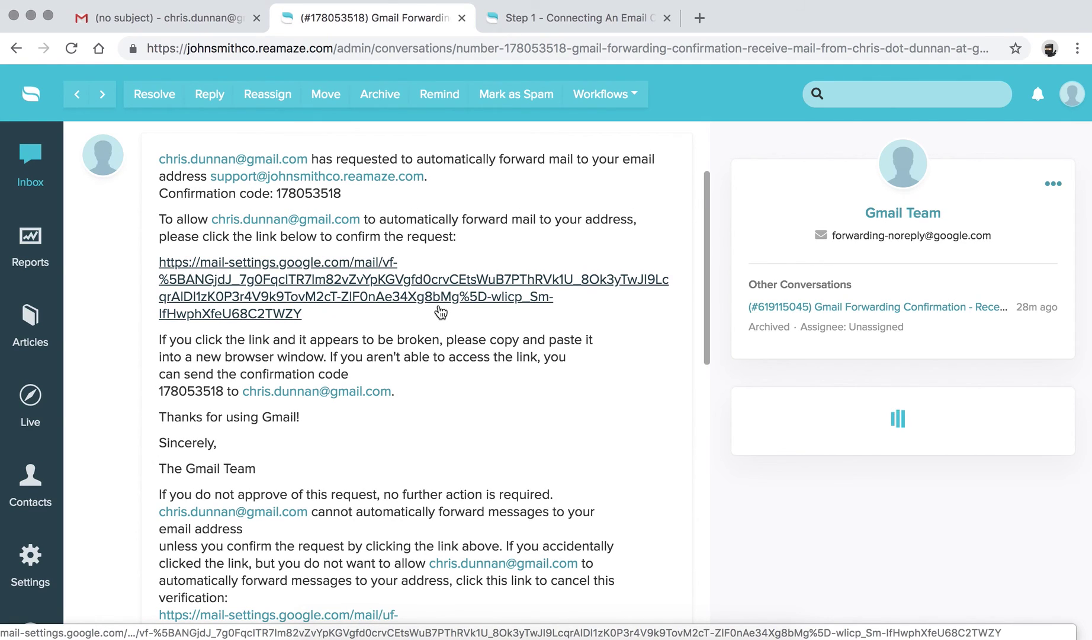
pyautogui.scroll(-1, 440, 312)
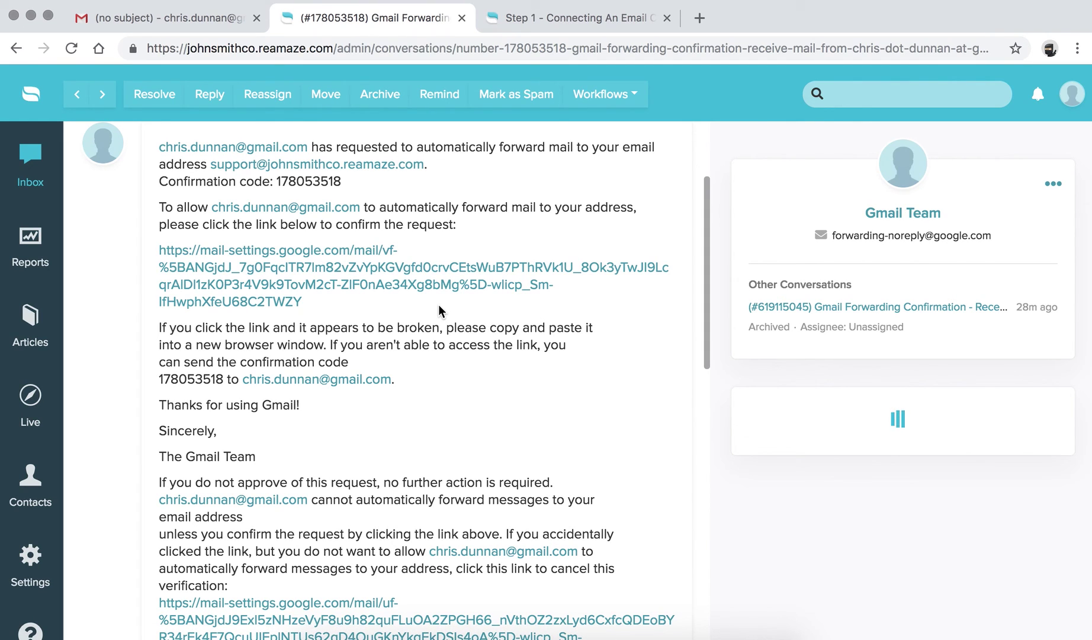
pyautogui.scroll(-10, 440, 312)
pyautogui.scroll(5, 114, 494)
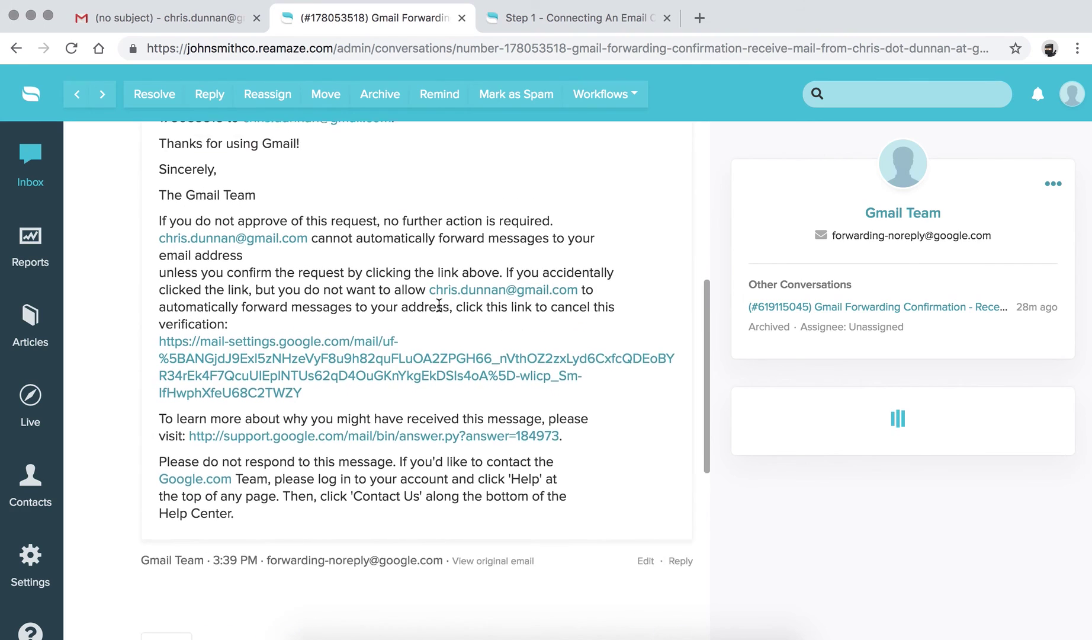
pyautogui.scroll(6, 113, 494)
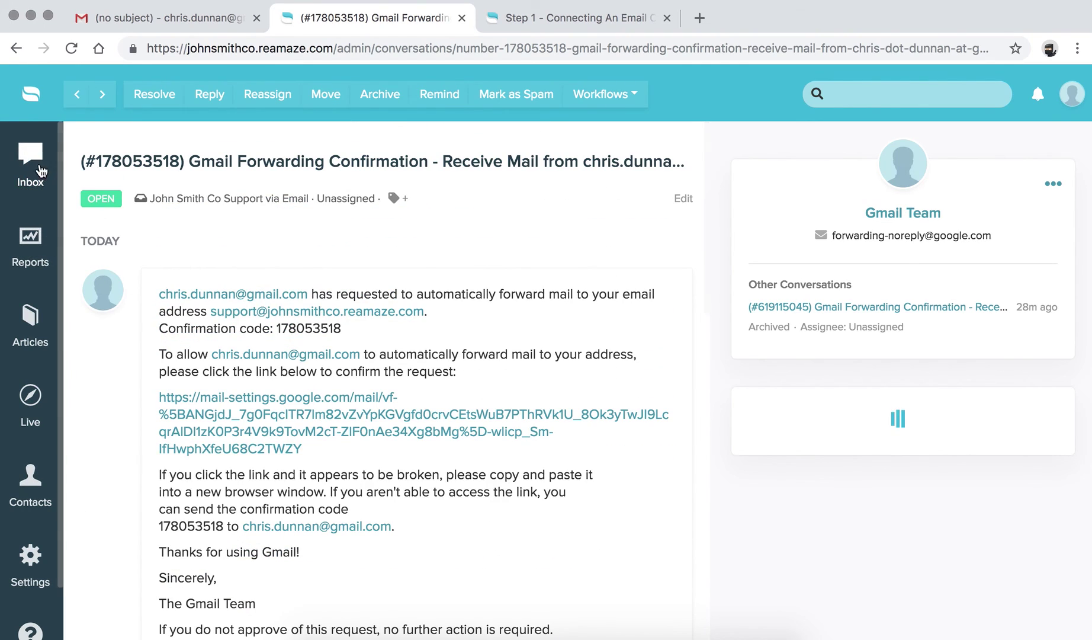
pyautogui.click(34, 153)
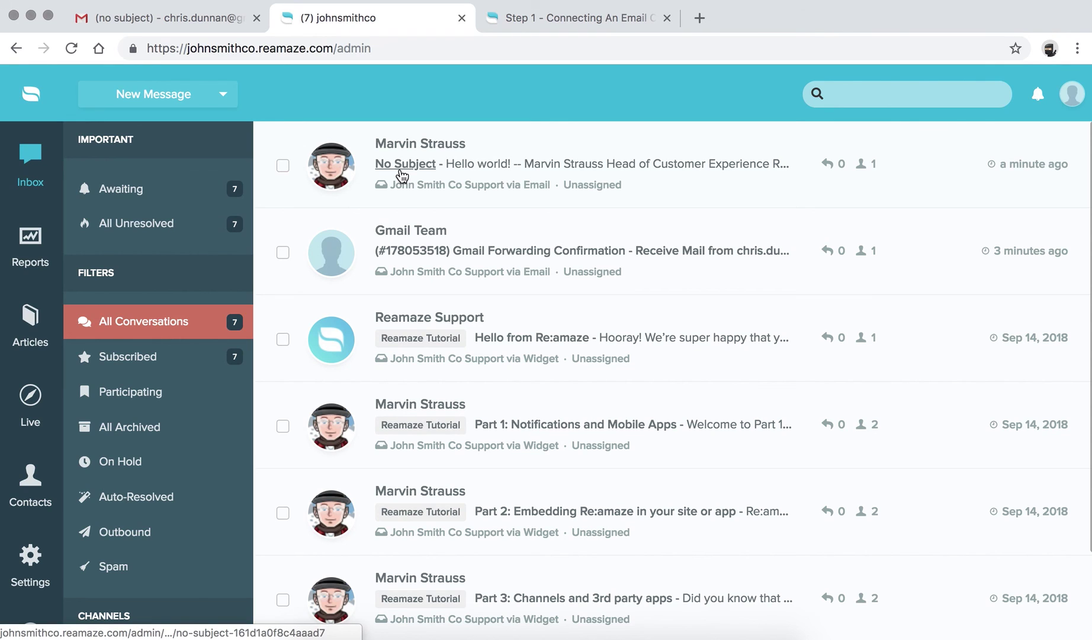
# Reopen the forwarded No Subject 'Hello world!' conversation and check its customer details.
pyautogui.click(402, 172)
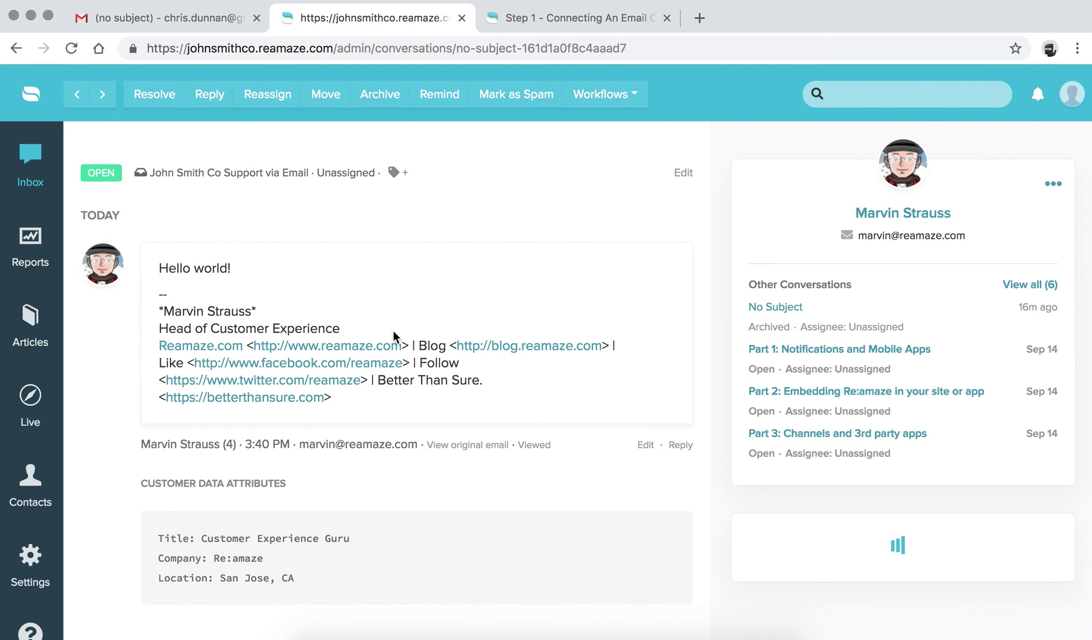
pyautogui.scroll(-5, 392, 330)
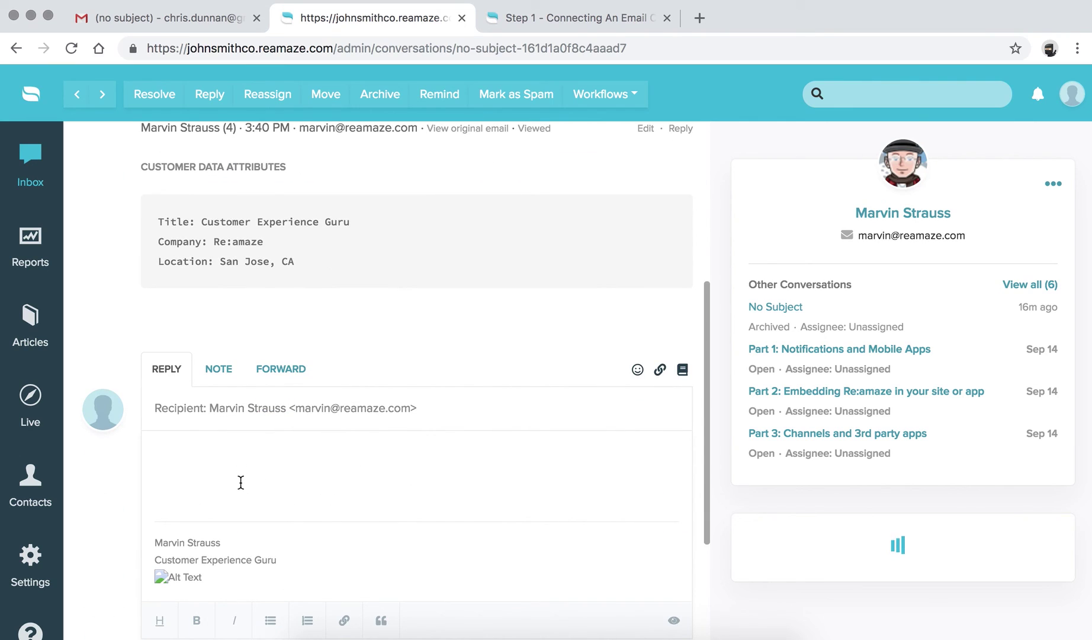
pyautogui.scroll(5, 241, 482)
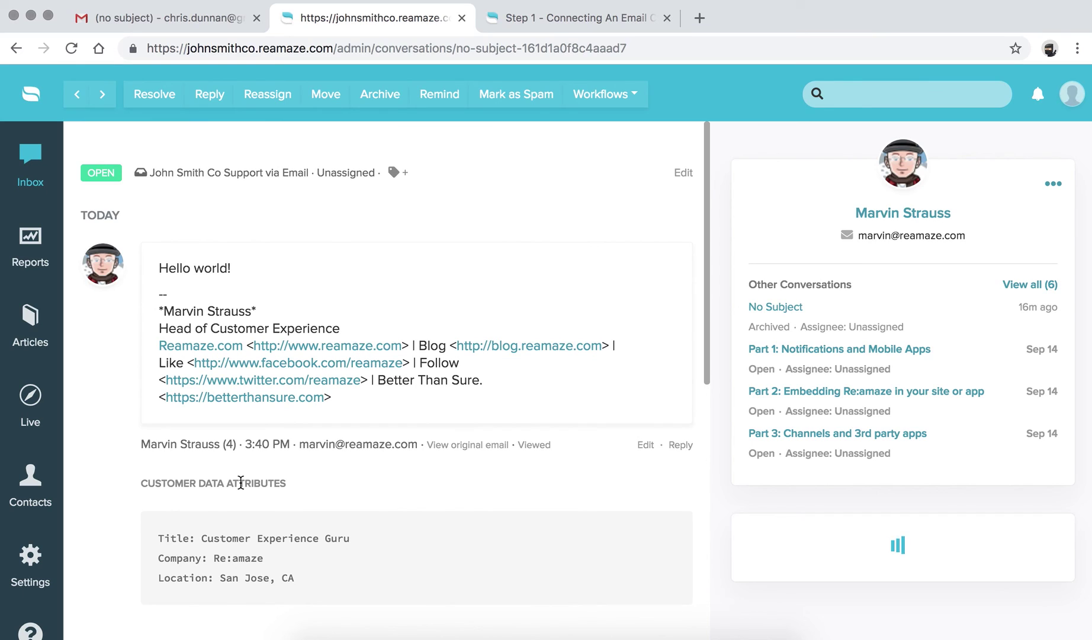